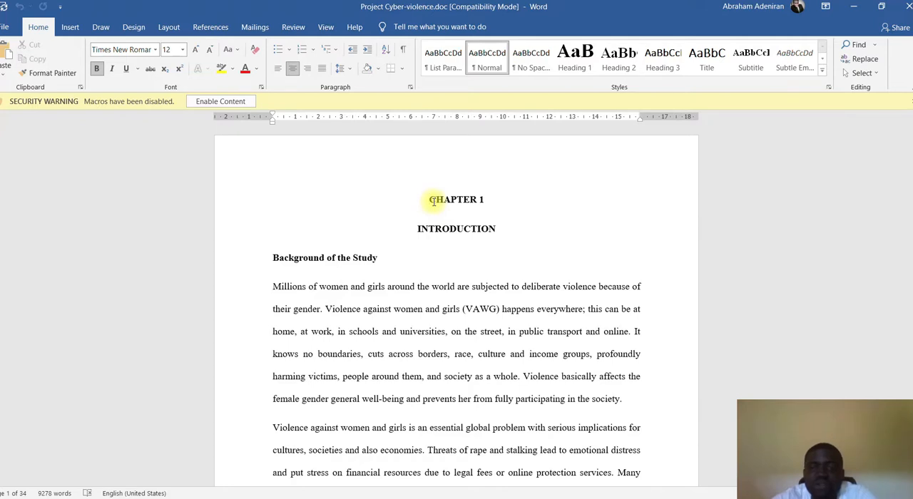
drag(431, 201, 482, 203)
click(451, 204)
drag(430, 200, 487, 203)
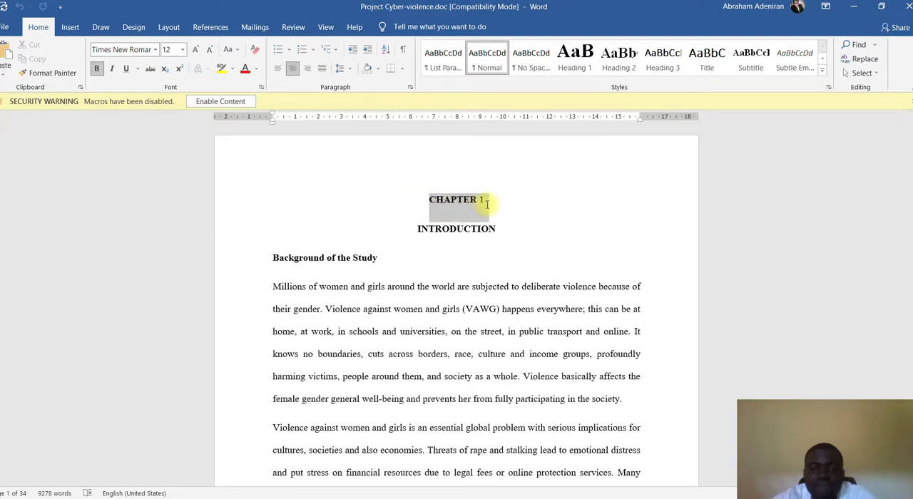
click(428, 200)
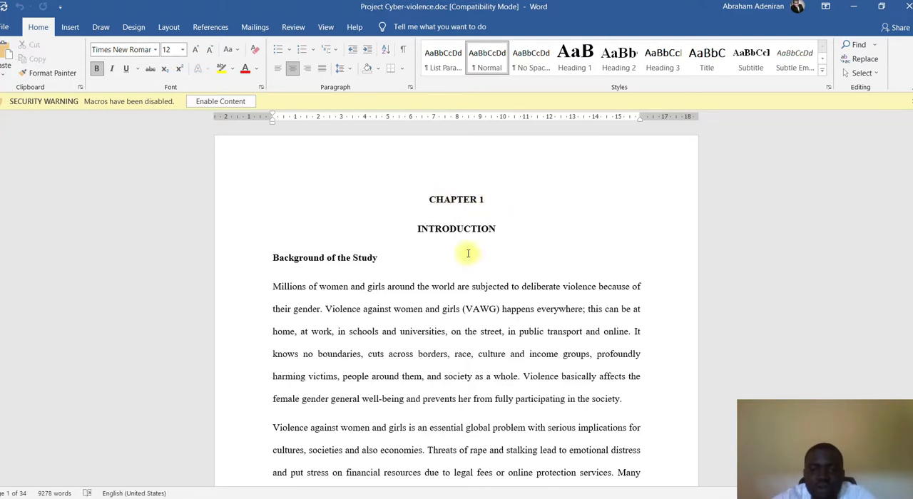
- With the chapter title and first subheading lines selected, modify the Heading 2 style to use 12 pt Times New Roman
drag(430, 200, 504, 258)
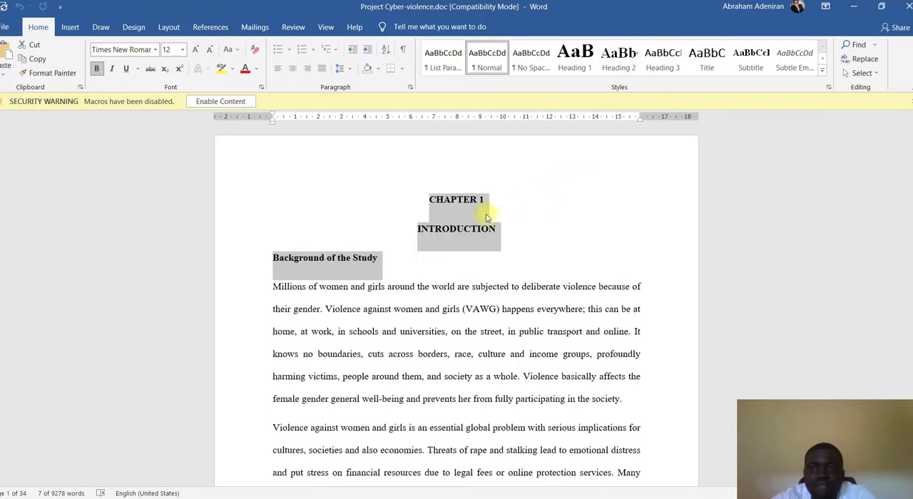
right_click(622, 67)
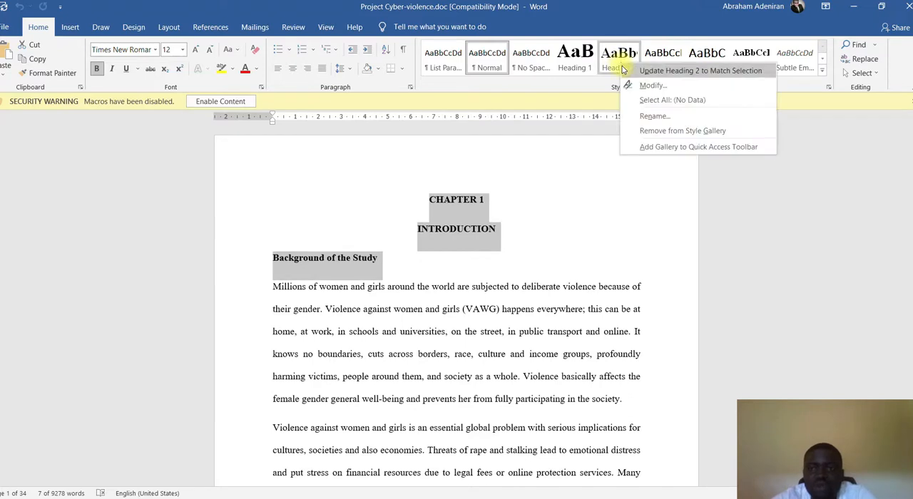
click(603, 87)
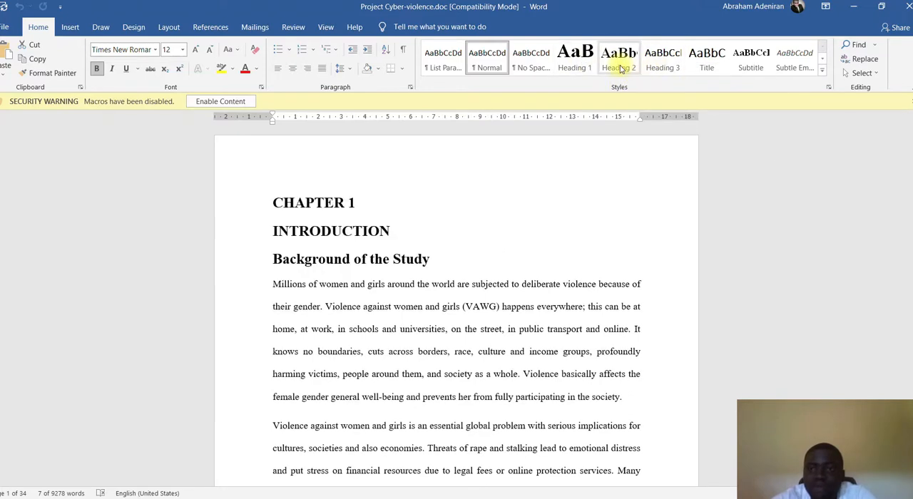
right_click(630, 68)
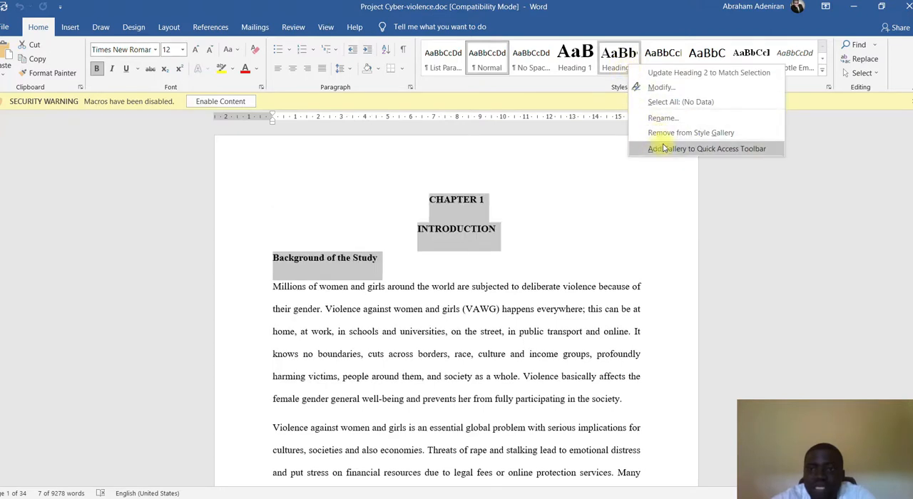
click(661, 87)
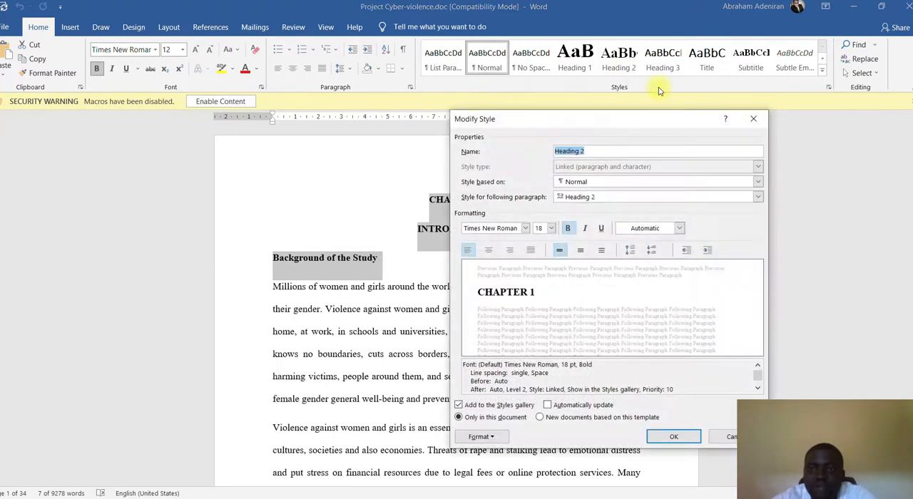
click(551, 228)
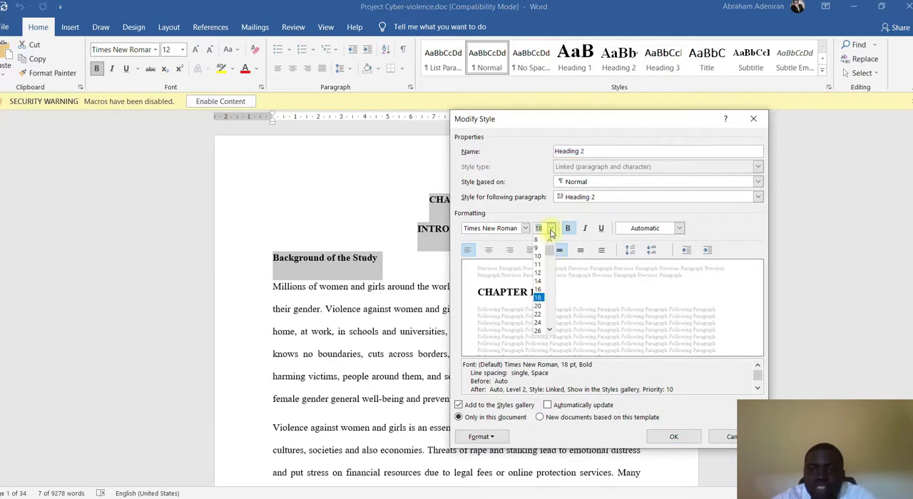
click(538, 272)
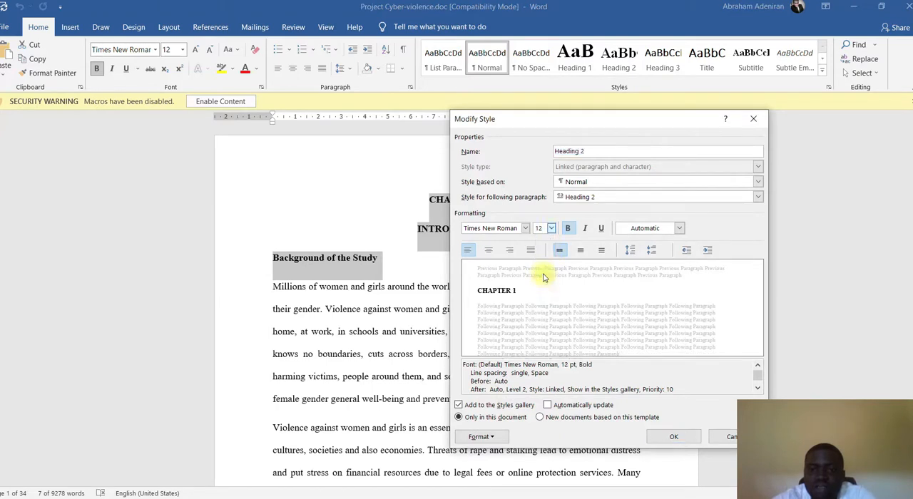
click(525, 228)
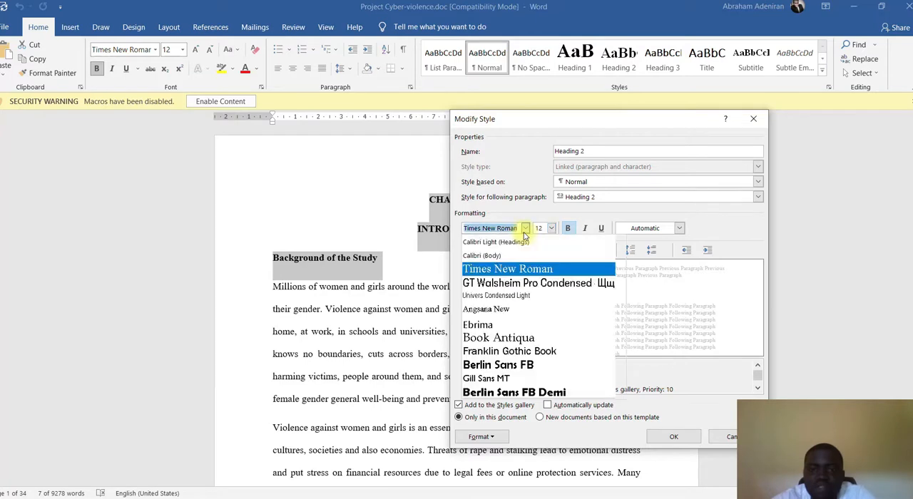
click(523, 270)
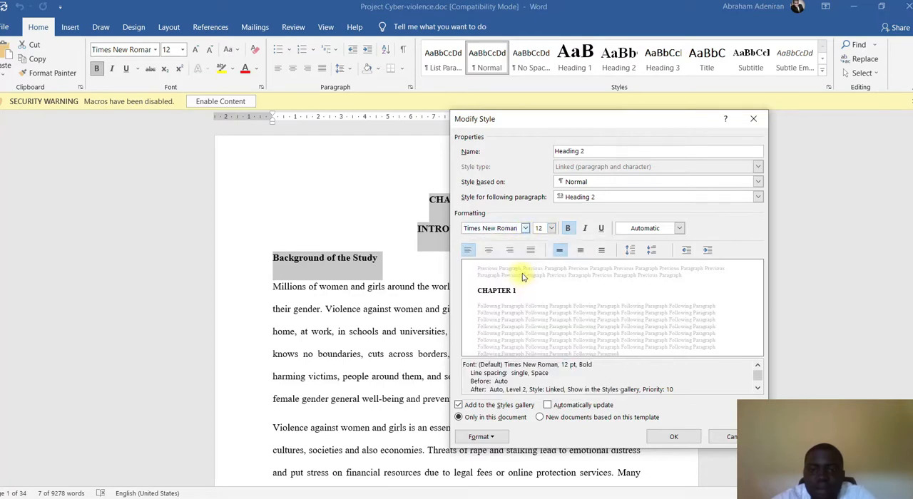
- Give the Heading 2 style 1.5 line spacing and centered alignment, and save the style changes
click(580, 251)
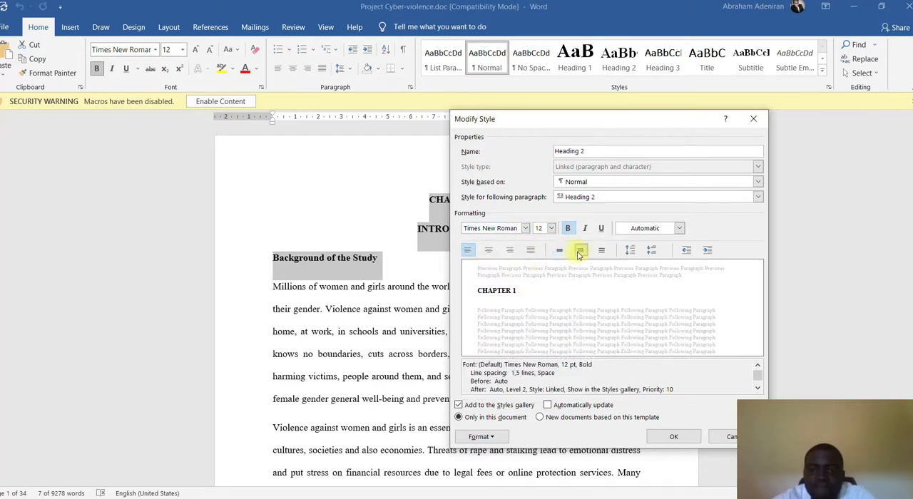
click(489, 250)
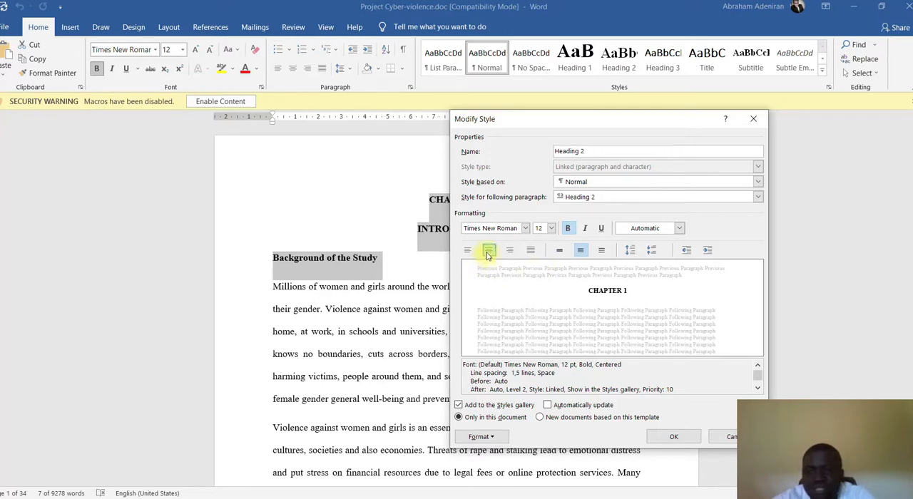
click(653, 252)
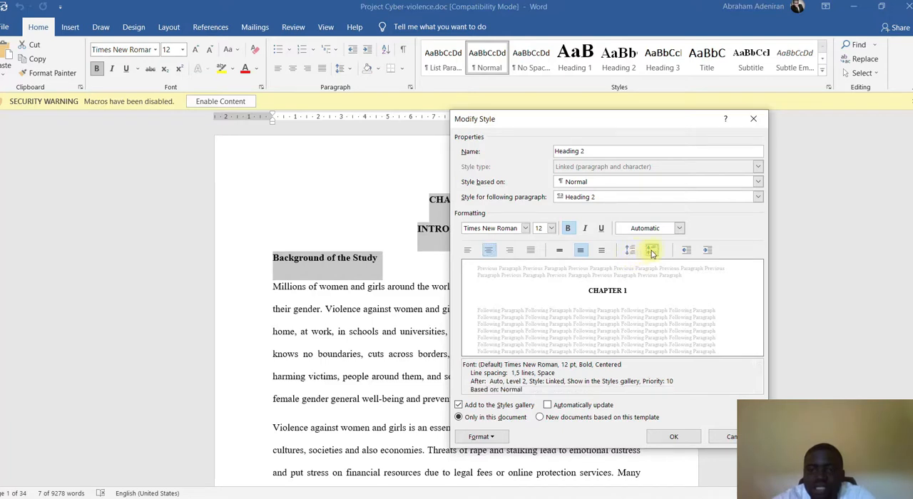
click(630, 252)
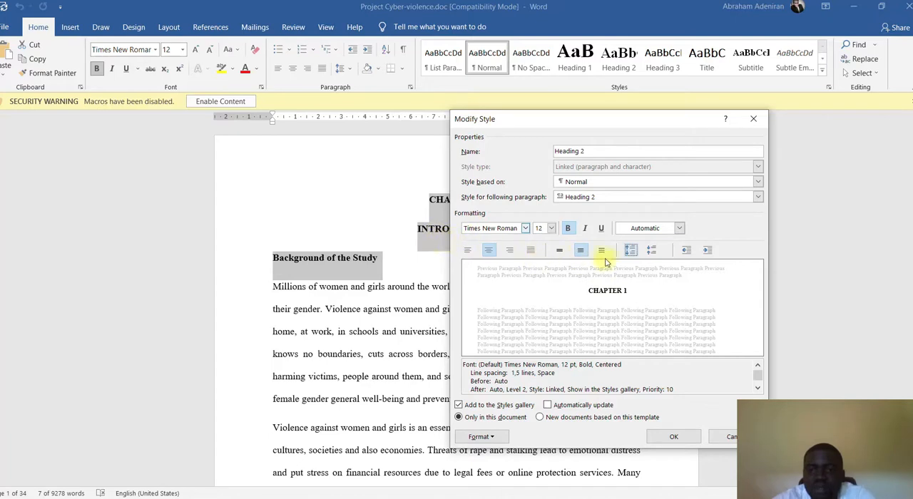
click(654, 252)
click(629, 252)
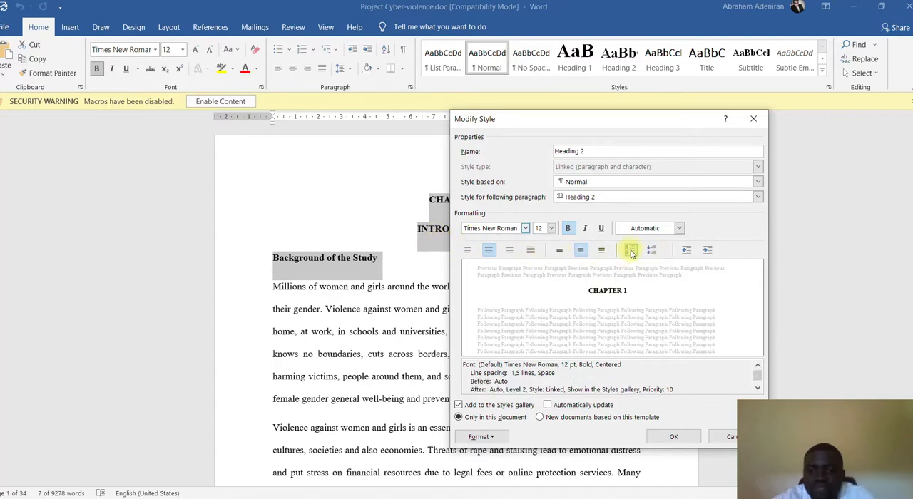
click(603, 252)
click(580, 252)
click(560, 251)
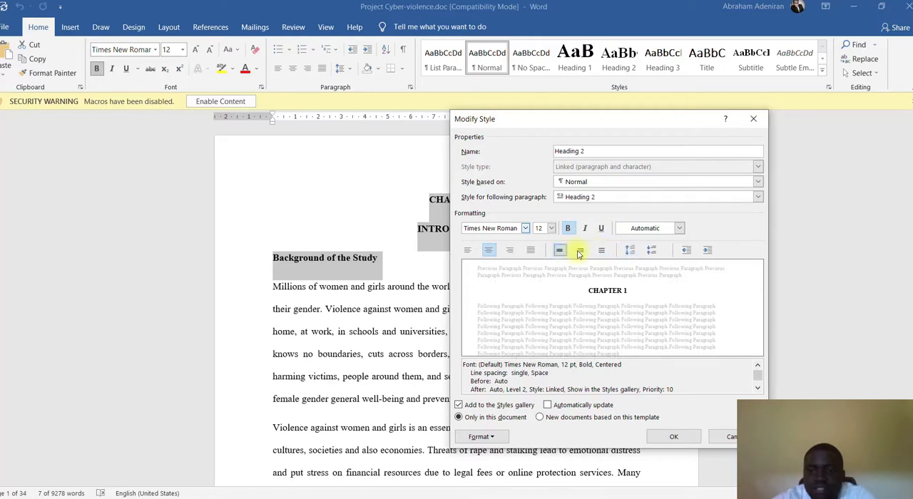
click(582, 251)
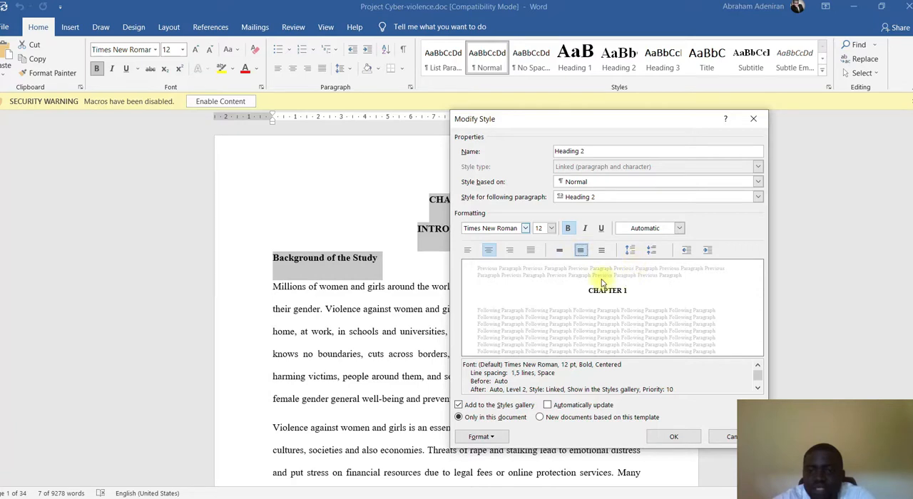
click(665, 436)
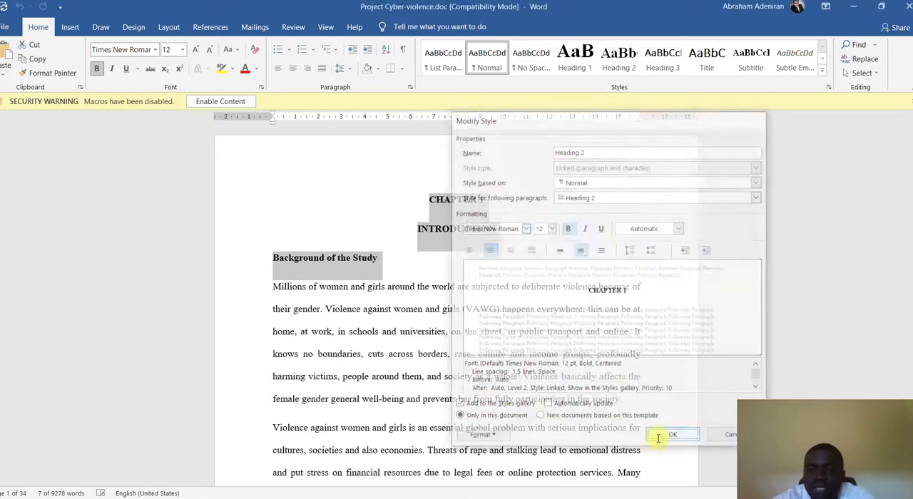
- Apply the Heading 2 style to the "CHAPTER 1" and "INTRODUCTION" lines
click(413, 290)
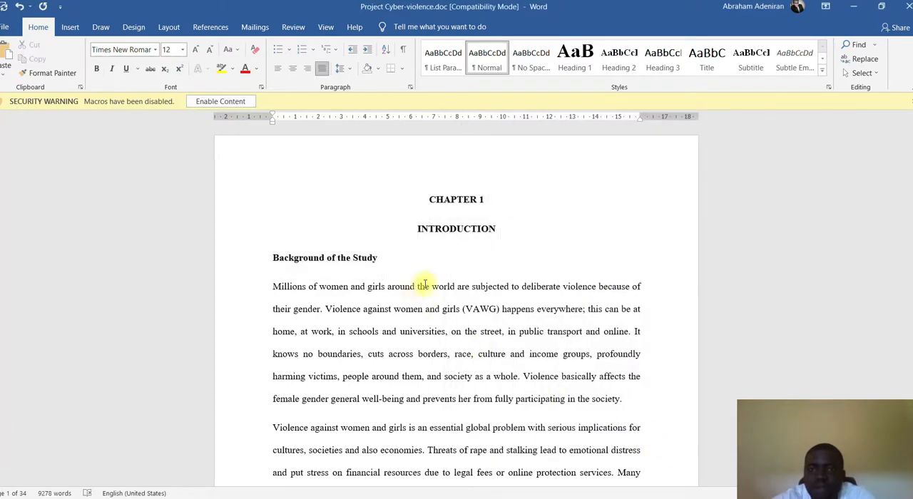
click(493, 229)
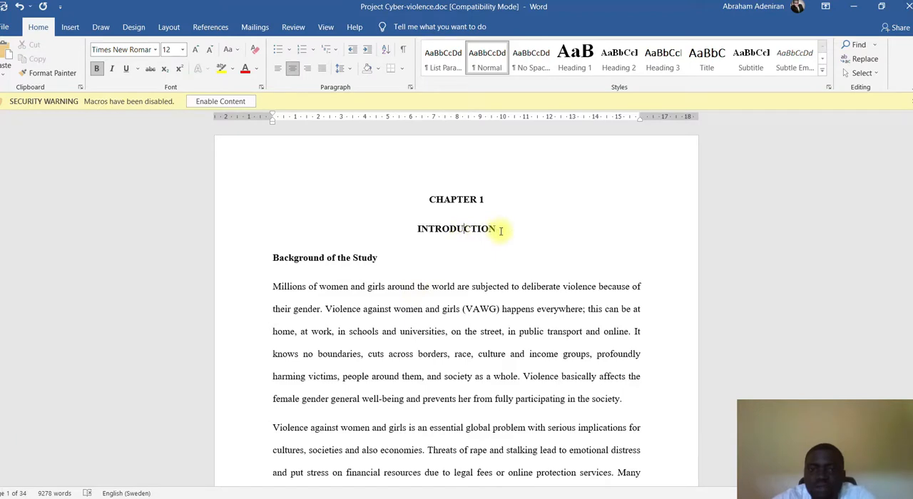
drag(500, 229, 432, 209)
click(614, 62)
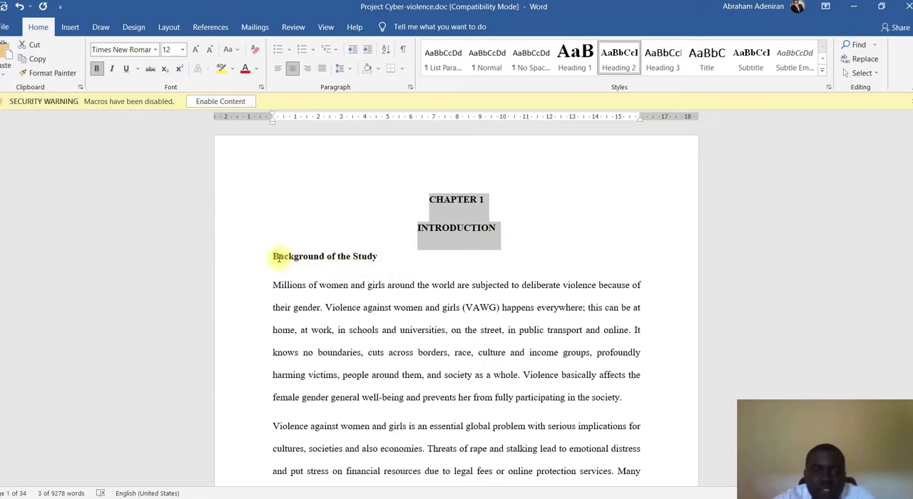
scroll(279, 259, down, 1)
scroll(290, 238, up, 1)
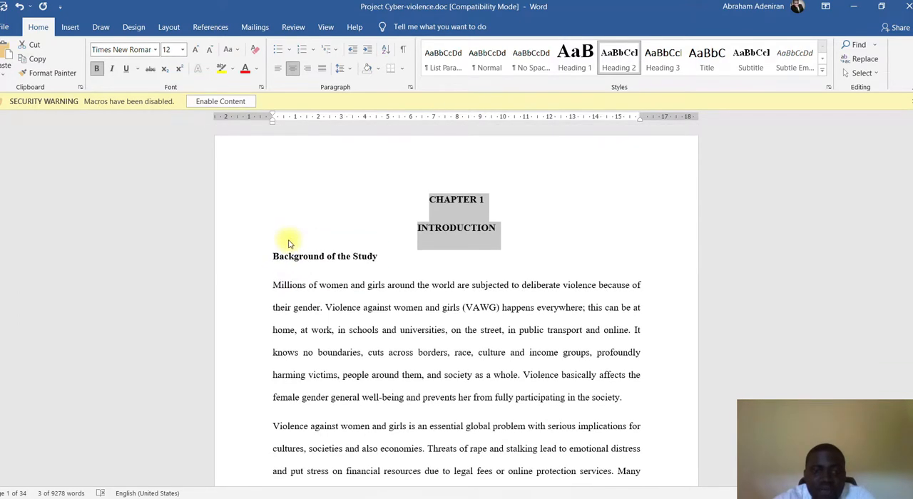
- Try the Heading 2 style on the "Background of the Study" line and undo it
click(320, 257)
drag(379, 257, 312, 259)
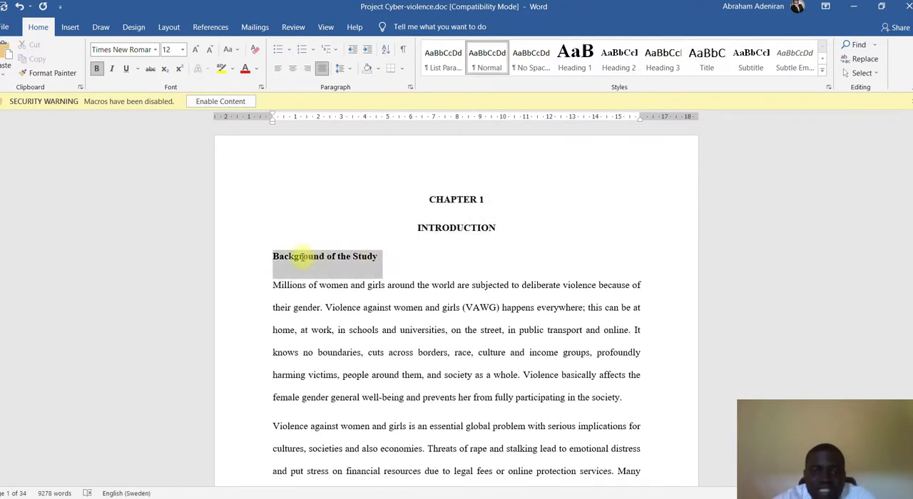
click(620, 59)
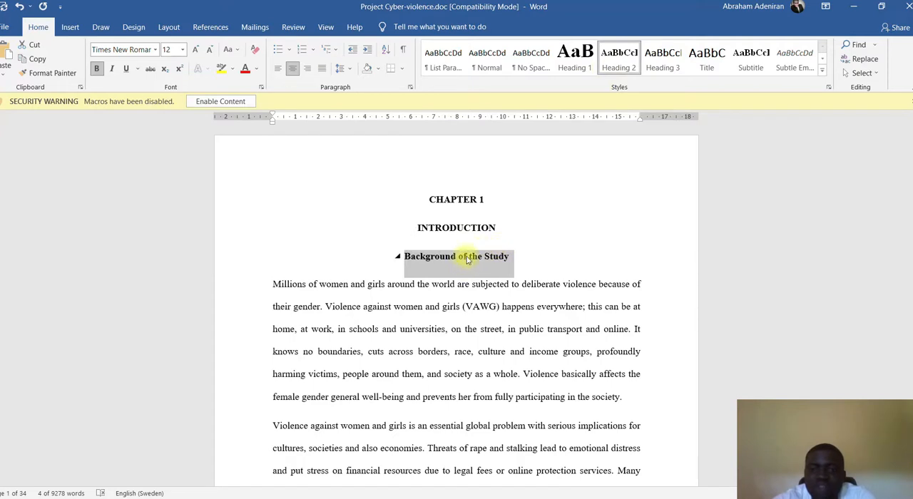
key(ctrl+z)
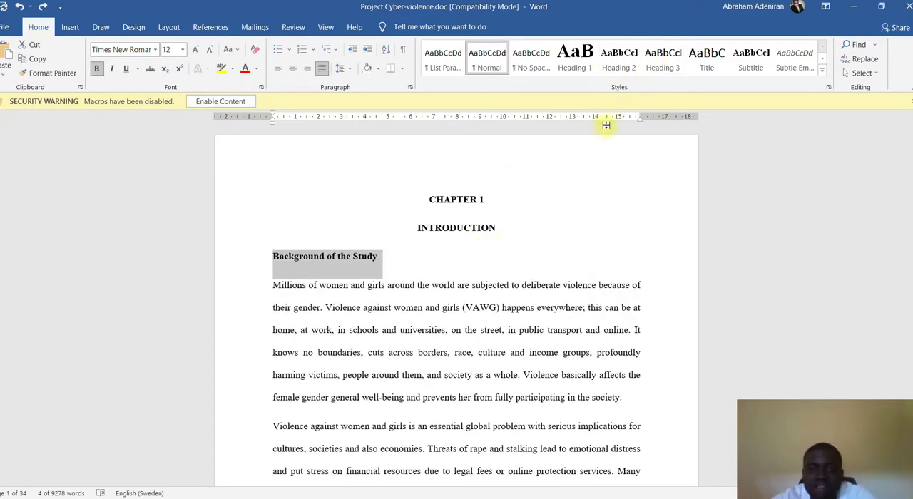
- Modify the Heading 3 style to use left-aligned 12 pt Times New Roman
right_click(660, 64)
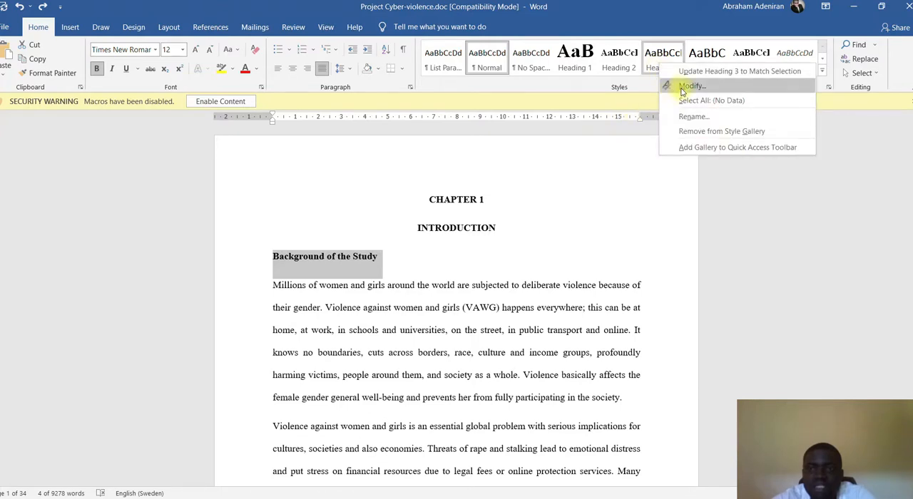
click(674, 87)
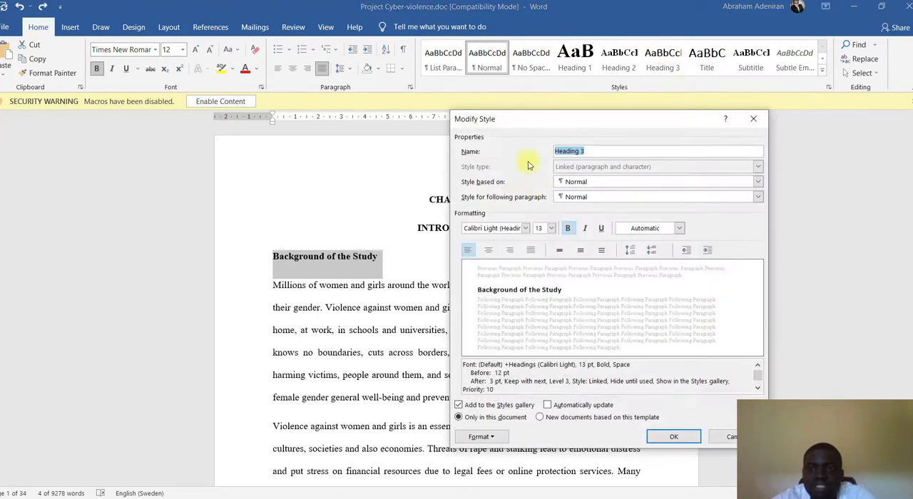
click(468, 253)
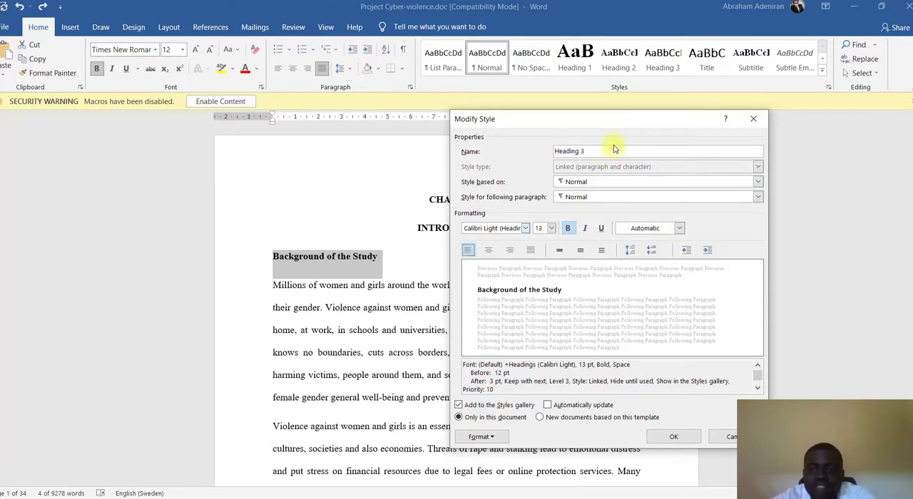
click(759, 183)
click(758, 183)
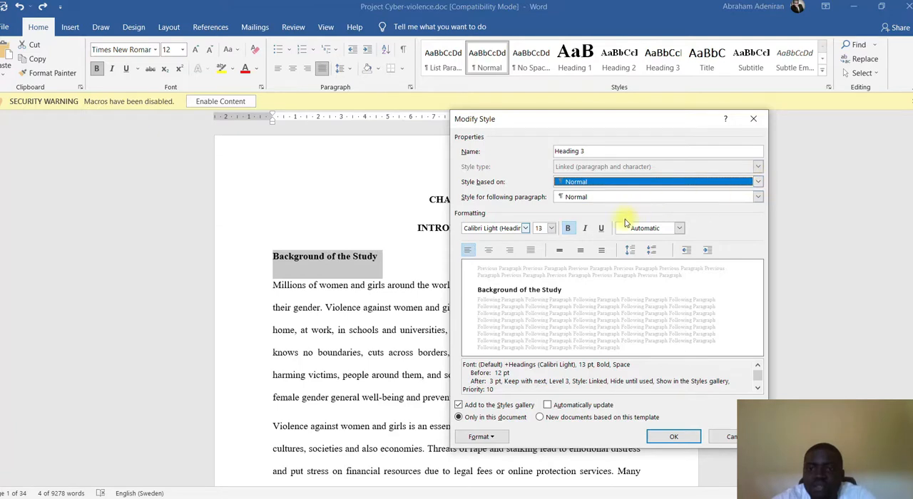
click(680, 228)
click(637, 230)
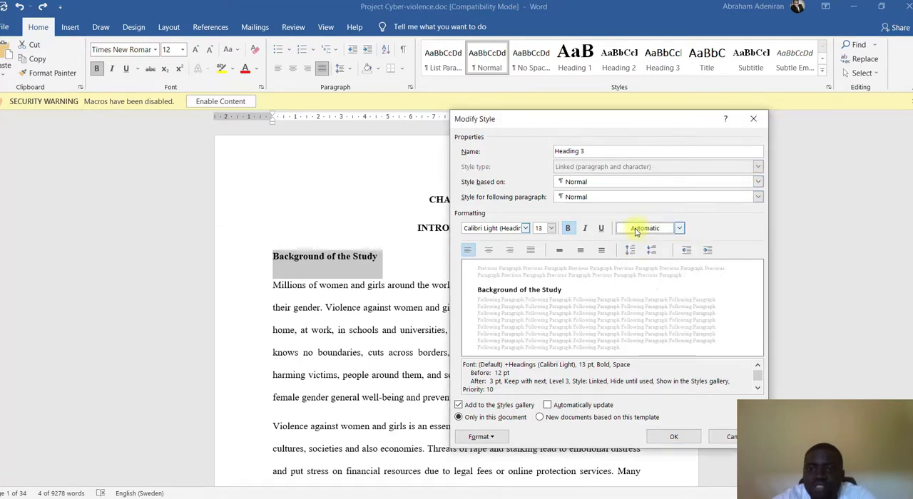
click(552, 229)
click(537, 275)
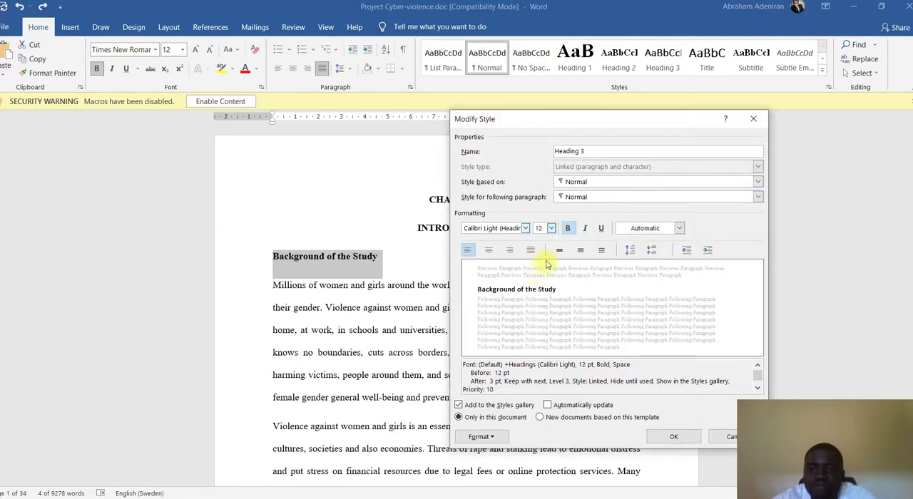
click(526, 229)
click(520, 274)
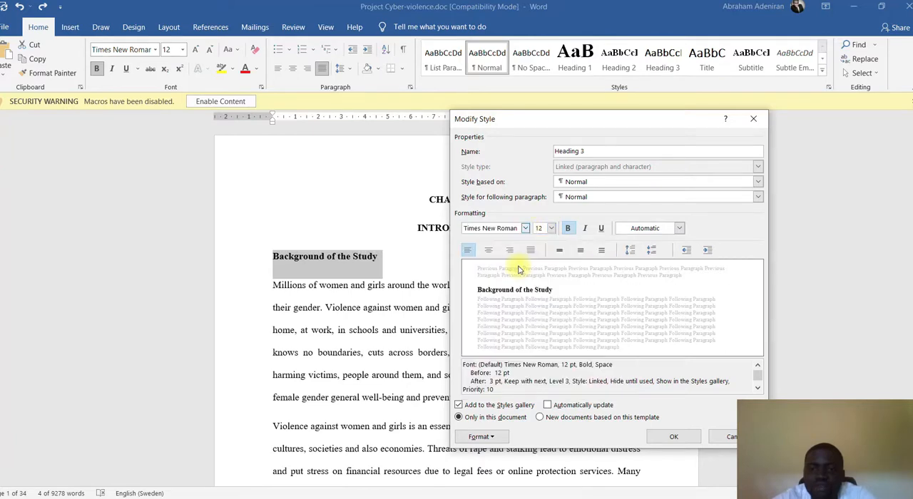
- Set the Heading 3 style's line spacing to 1.5 lines and save the style changes
click(561, 250)
click(580, 250)
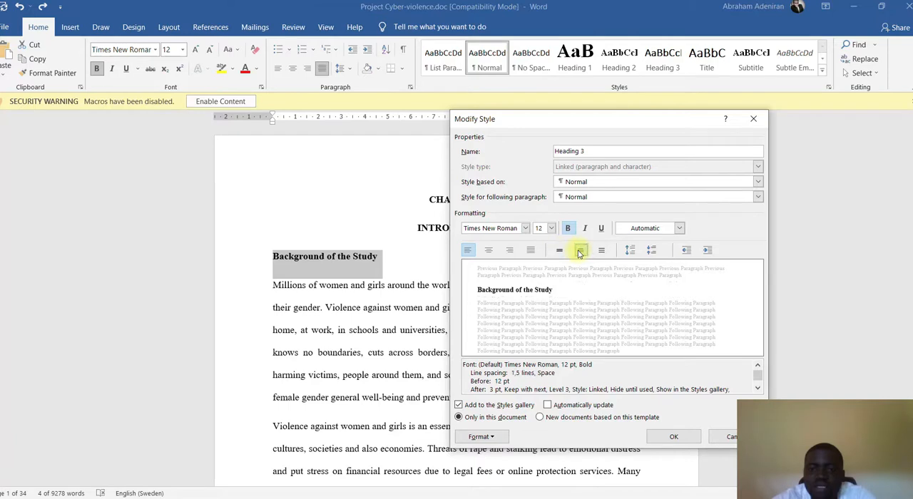
click(561, 250)
click(581, 250)
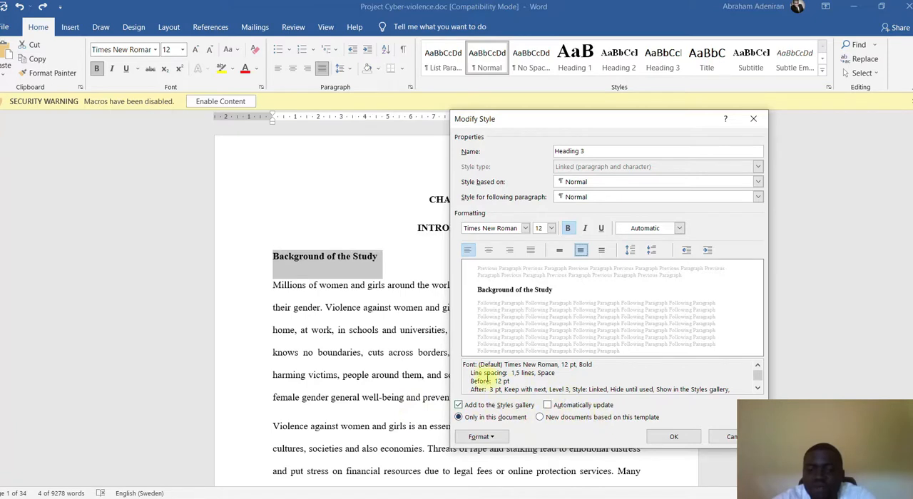
click(655, 440)
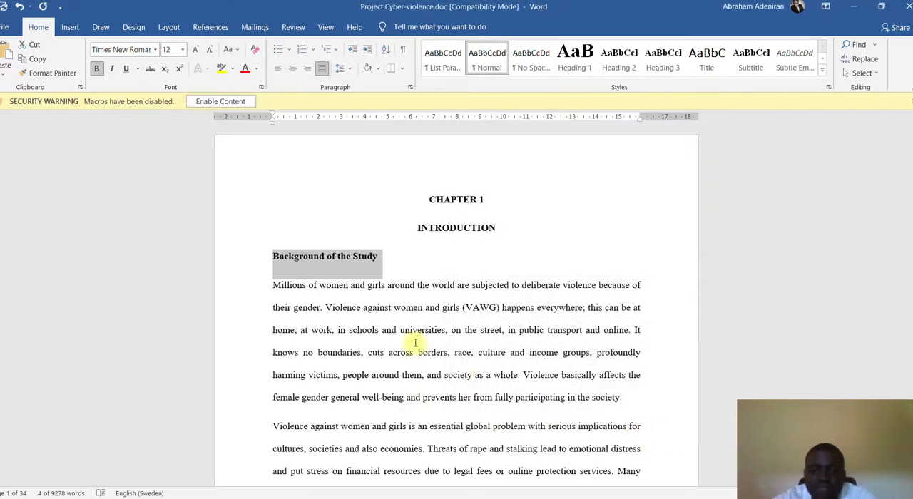
- Apply the Heading 3 style to the "Background of the Study" subheading under the Chapter 1 introduction
click(409, 311)
triple_click(365, 256)
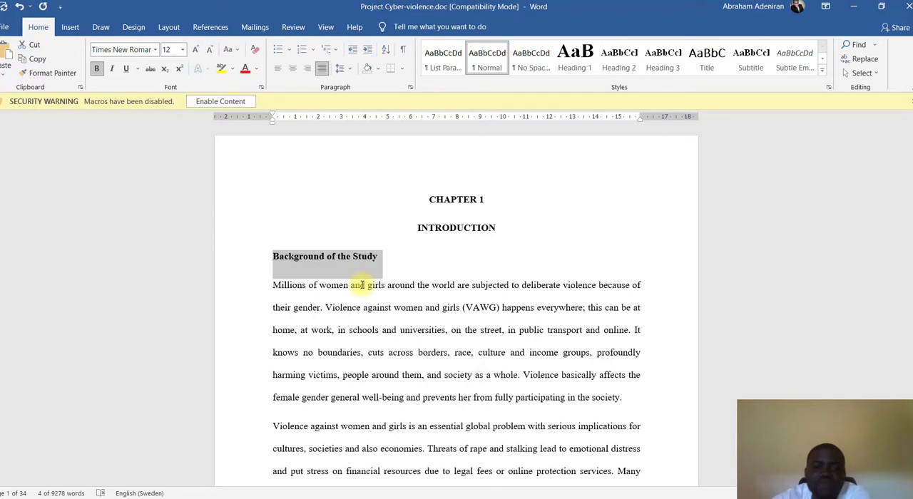
click(620, 50)
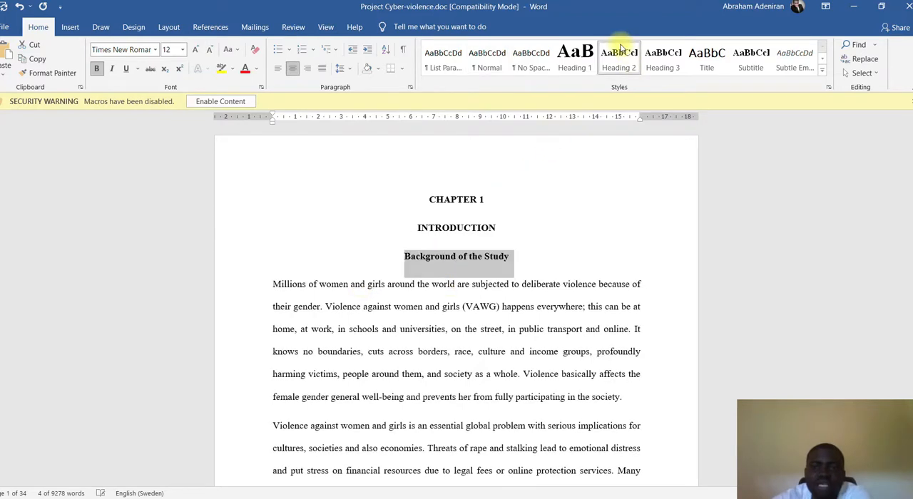
click(662, 54)
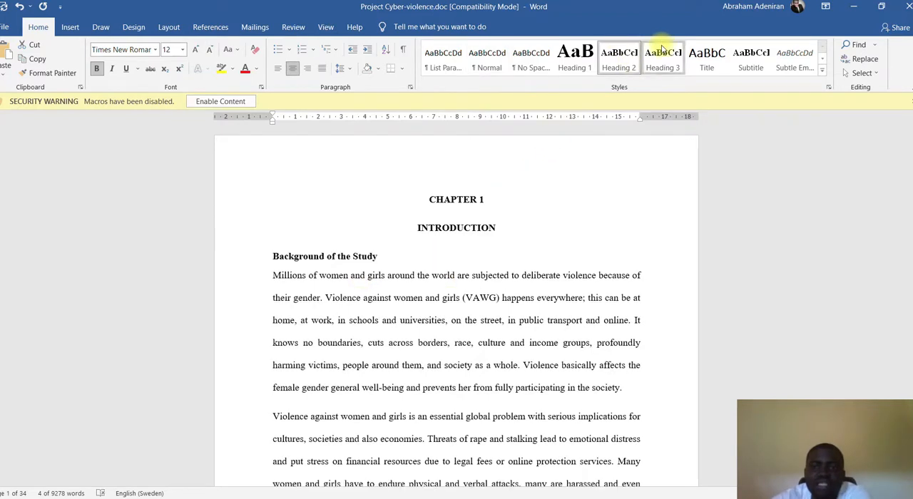
click(618, 164)
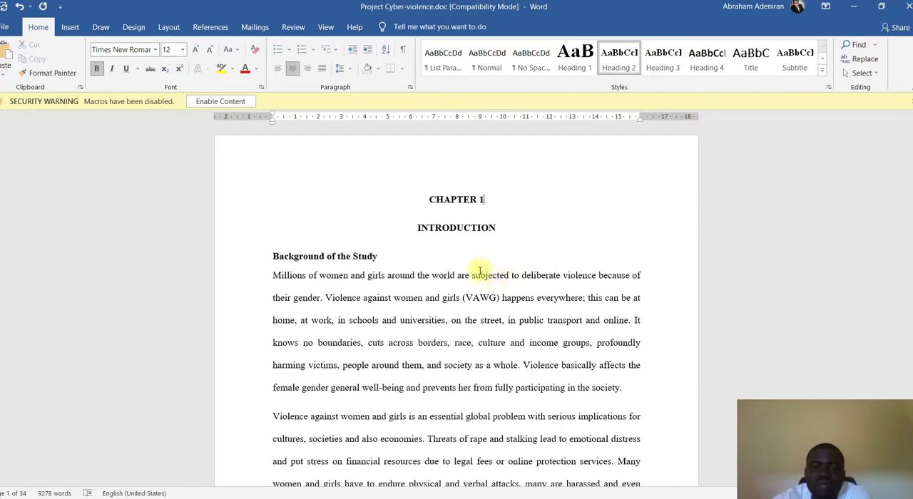
- Modify the Heading 3 style to 24 pt spacing before and 15 pt after paragraphs, with 1.5 line spacing
triple_click(280, 260)
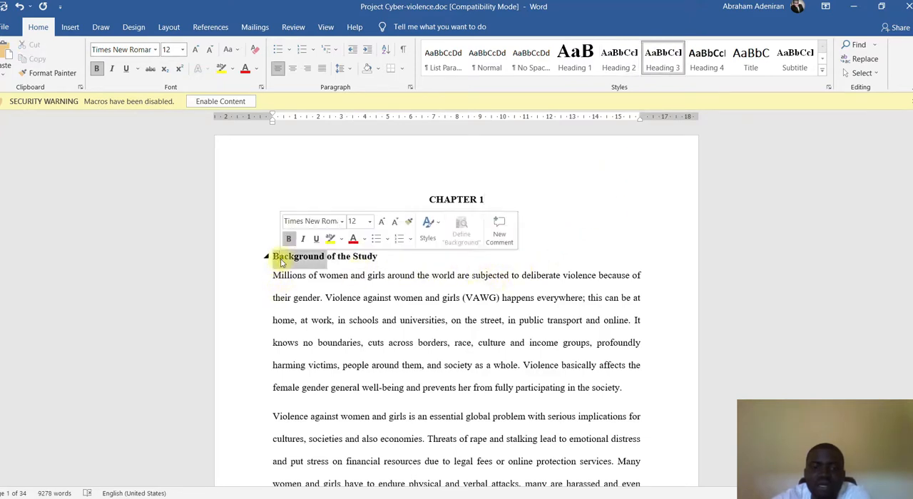
click(460, 284)
right_click(663, 61)
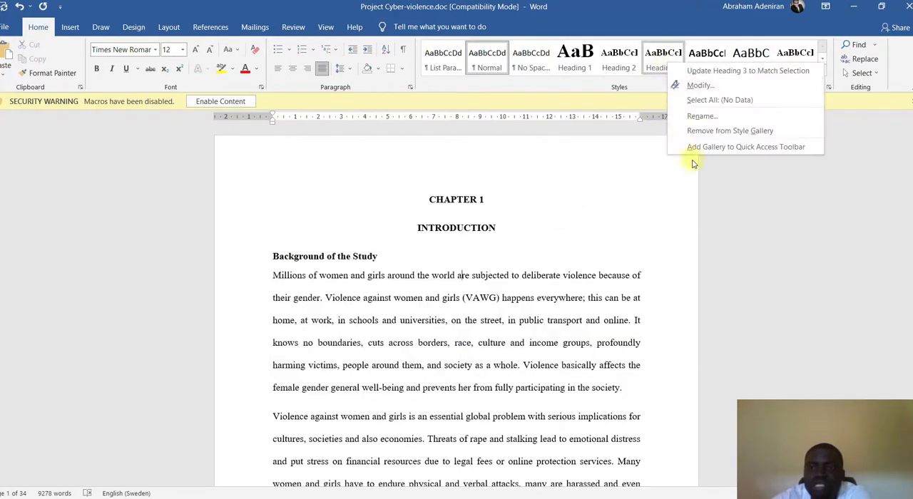
click(696, 85)
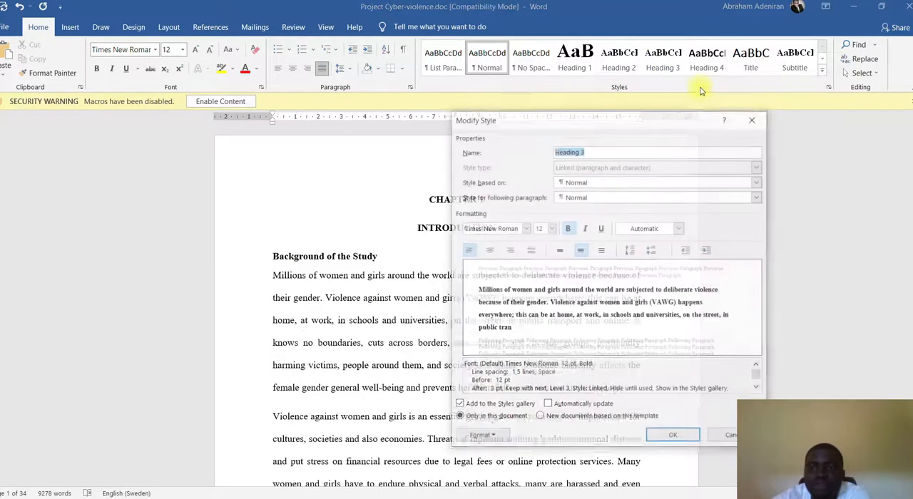
click(601, 252)
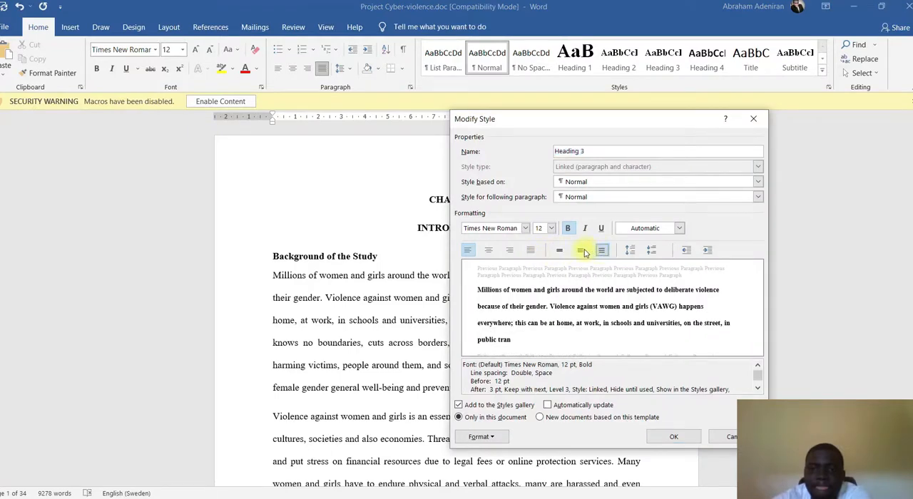
click(583, 251)
click(601, 252)
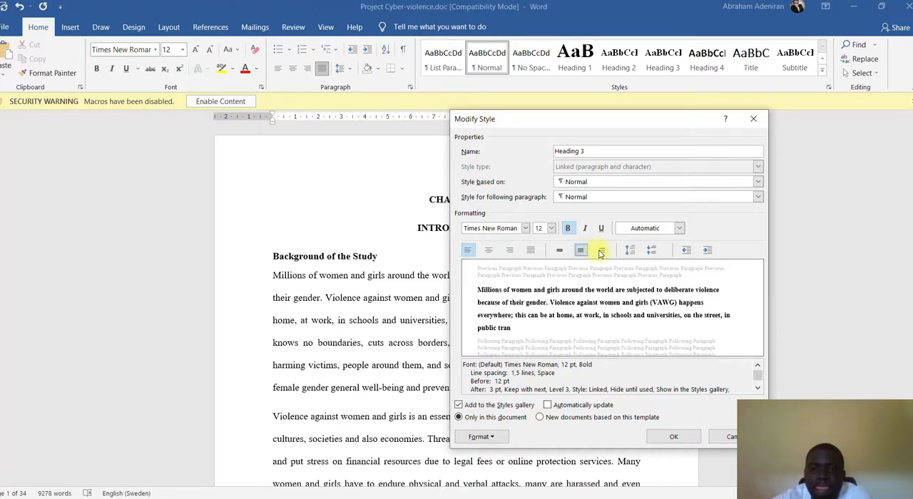
click(601, 252)
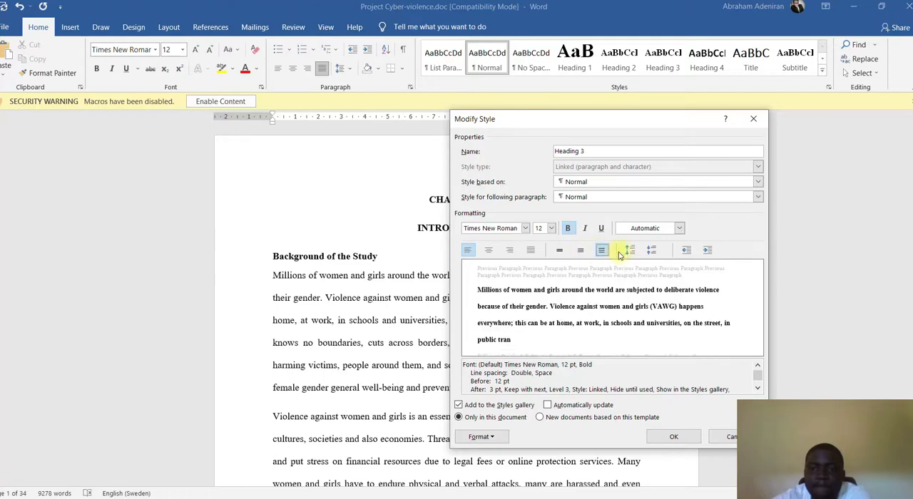
click(629, 253)
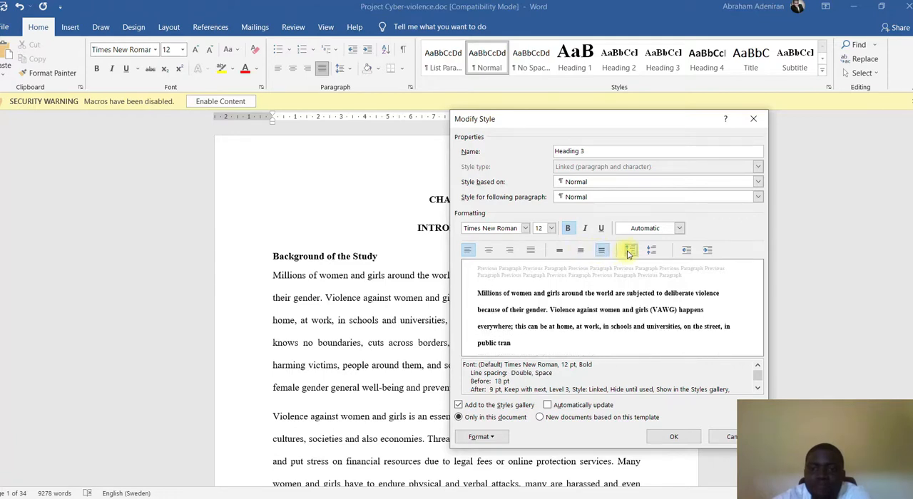
click(582, 251)
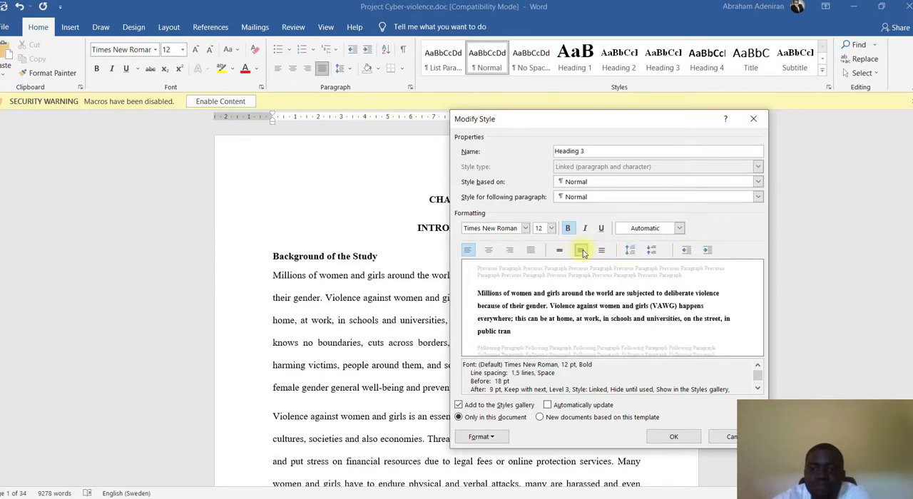
click(632, 252)
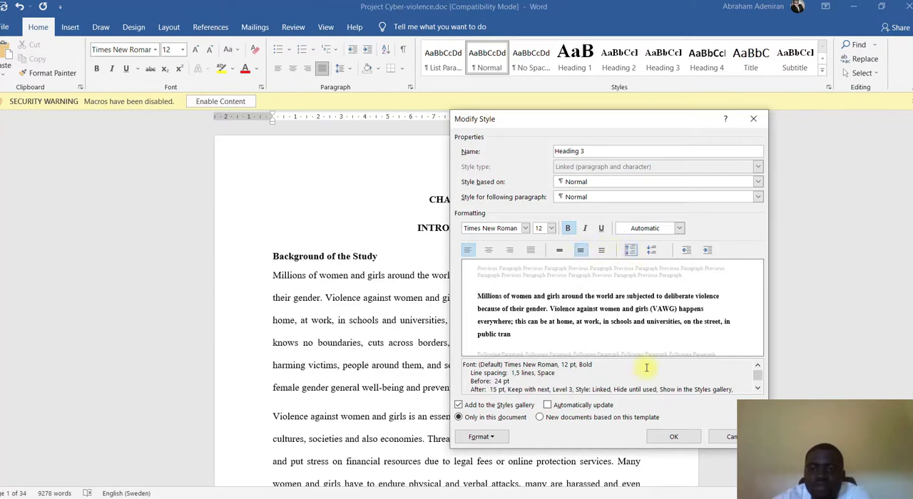
click(653, 434)
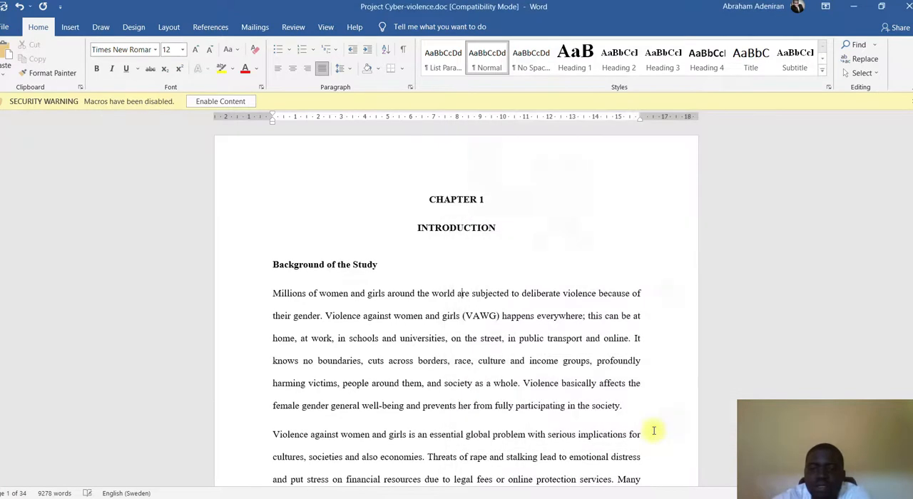
click(314, 266)
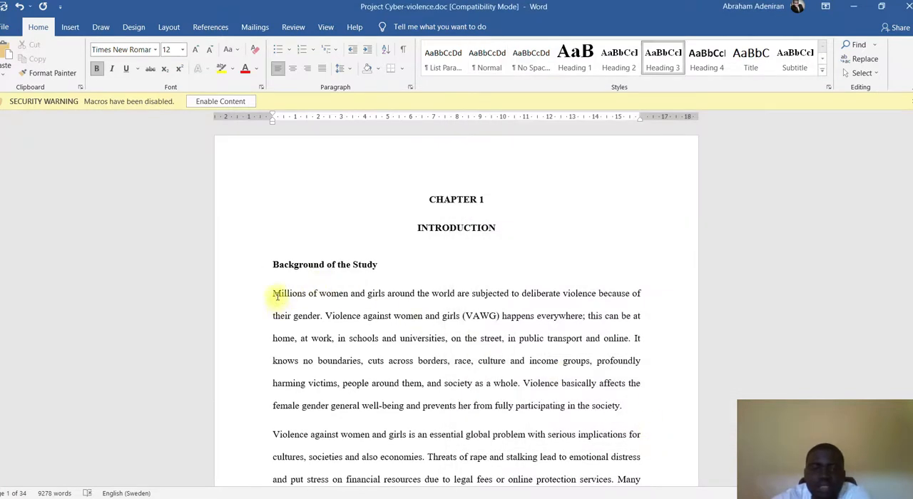
click(275, 293)
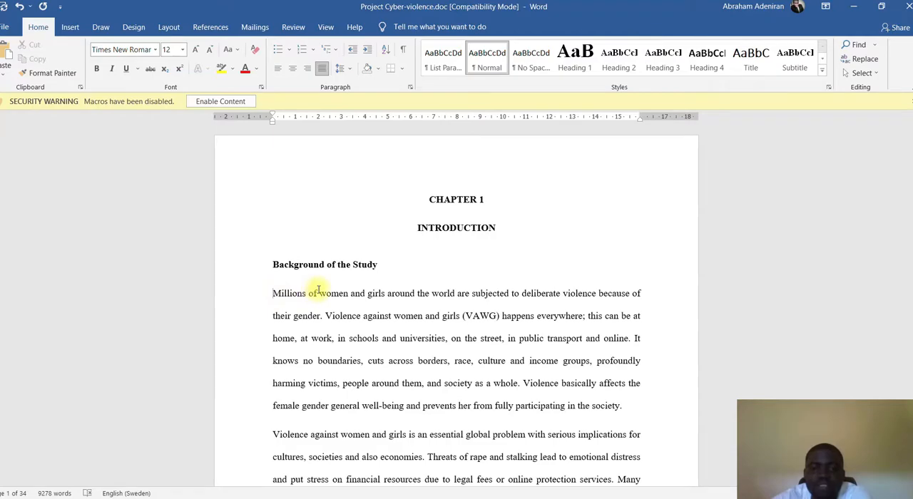
- Apply the Heading 3 style to the red "STATEMENT OF THE PROBLEM" subheading
scroll(371, 262, down, 1)
scroll(371, 262, down, 20)
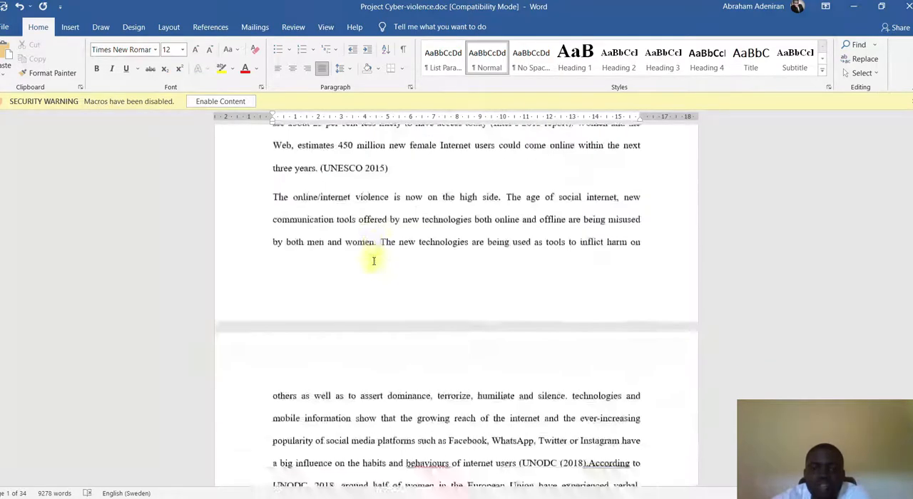
scroll(378, 263, down, 20)
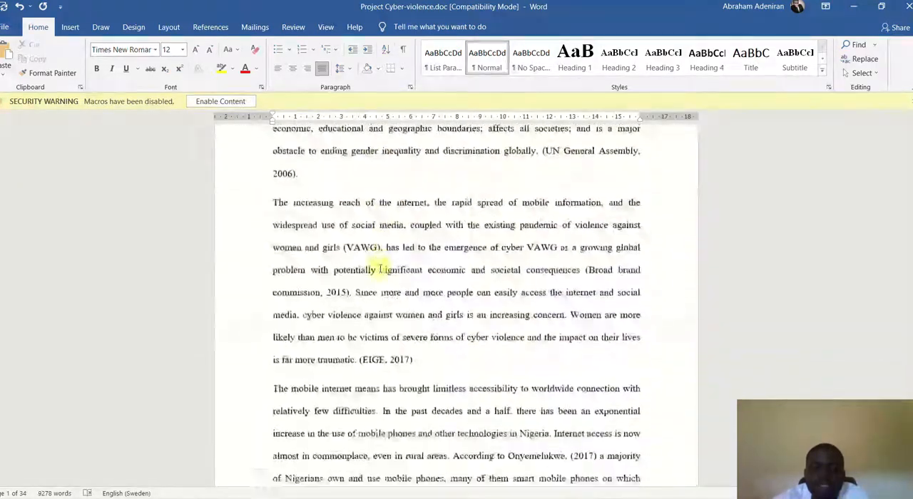
scroll(378, 265, down, 15)
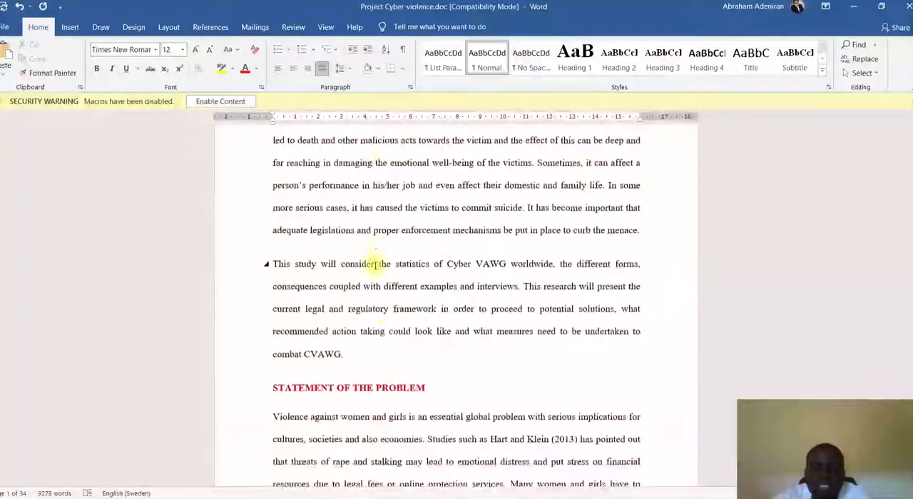
triple_click(359, 191)
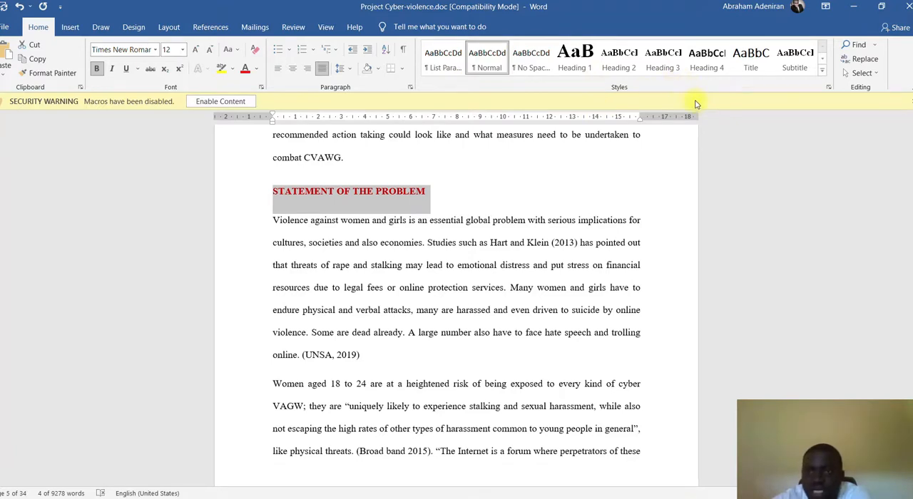
click(680, 62)
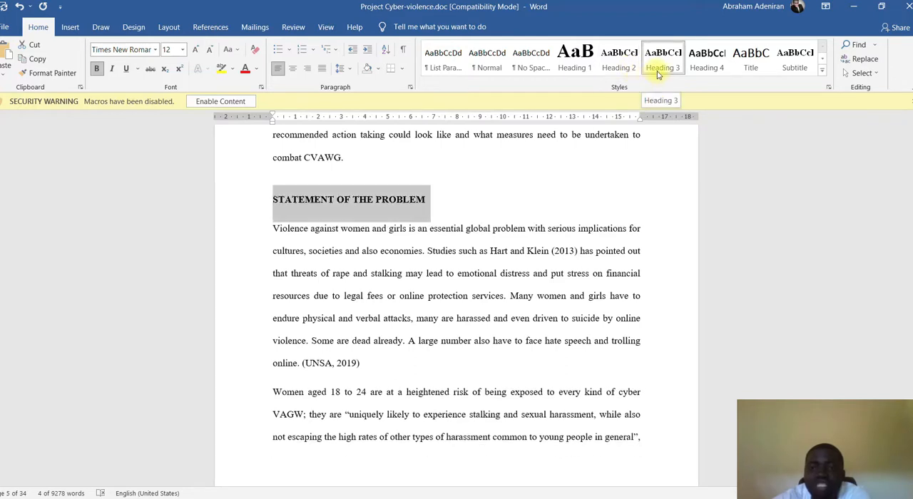
click(657, 75)
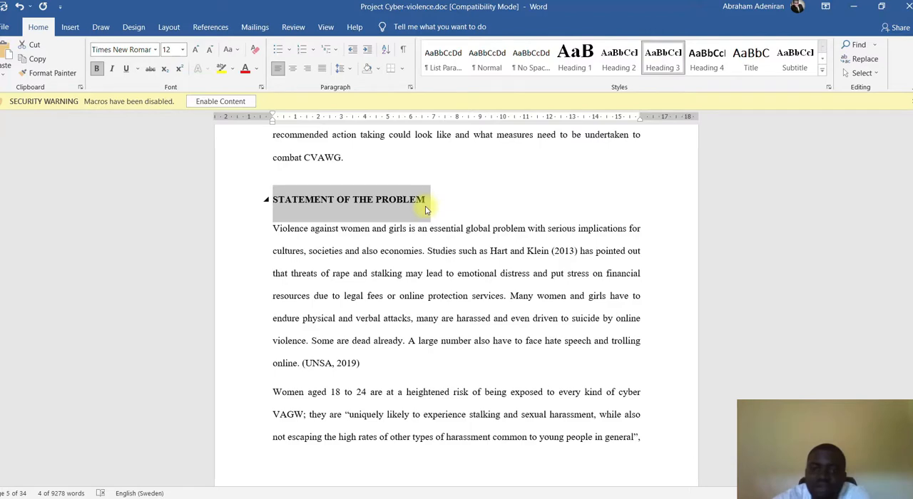
- Apply the Heading 3 style to the "RESEARCH QUESTIONS" subheading
scroll(427, 206, down, 2)
scroll(426, 206, down, 6)
scroll(407, 196, up, 2)
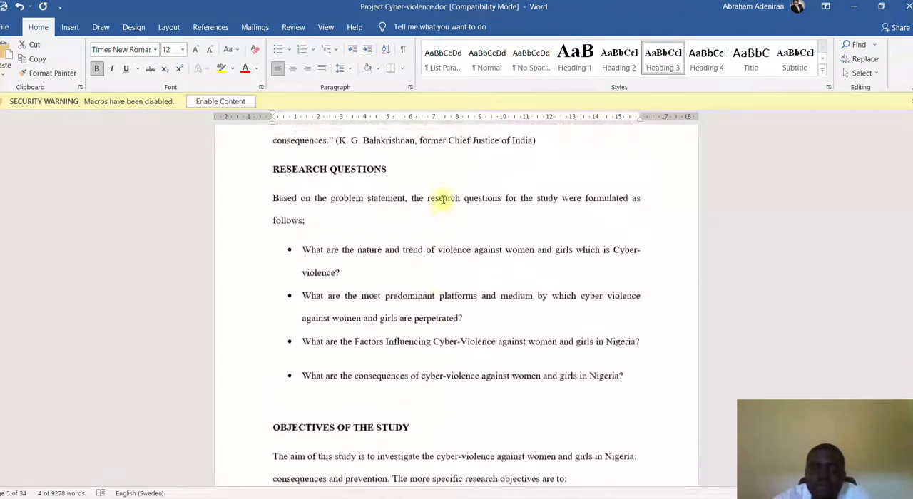
drag(392, 202, 275, 200)
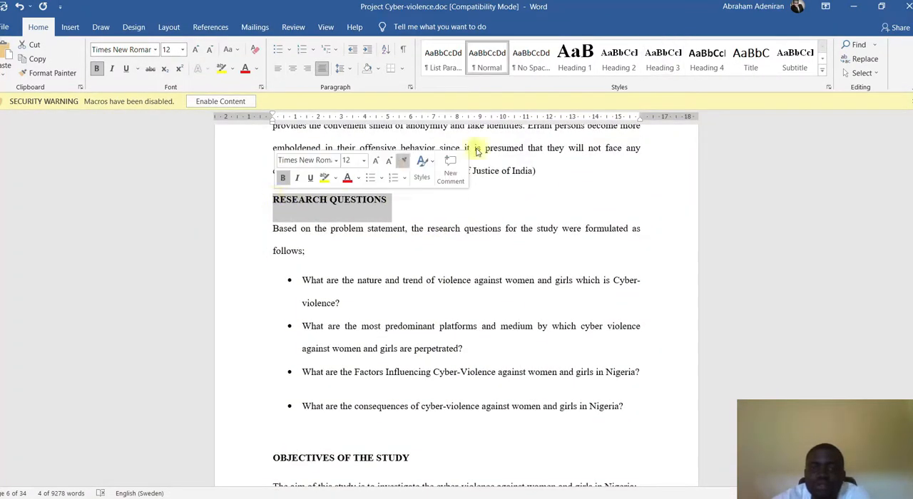
click(671, 61)
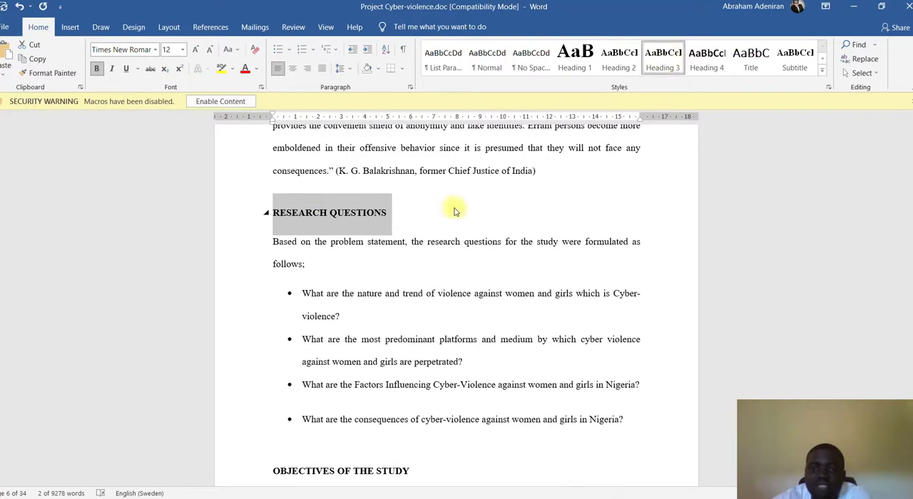
- Apply the Heading 3 style to the "OBJECTIVES OF THE STUDY" subheading below the research questions
scroll(447, 233, down, 2)
triple_click(385, 322)
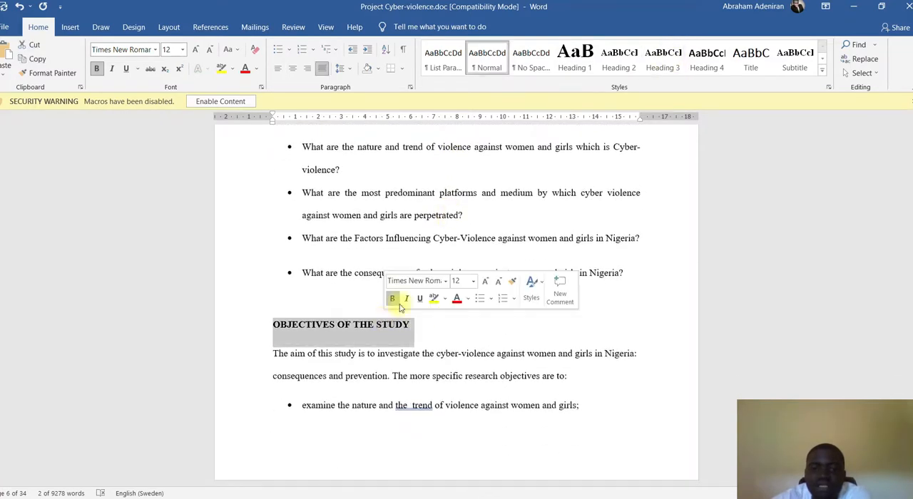
click(666, 67)
- Apply the Heading 3 style to the "SIGNIFICANCE OF THE STUDY" subheading
scroll(489, 316, down, 8)
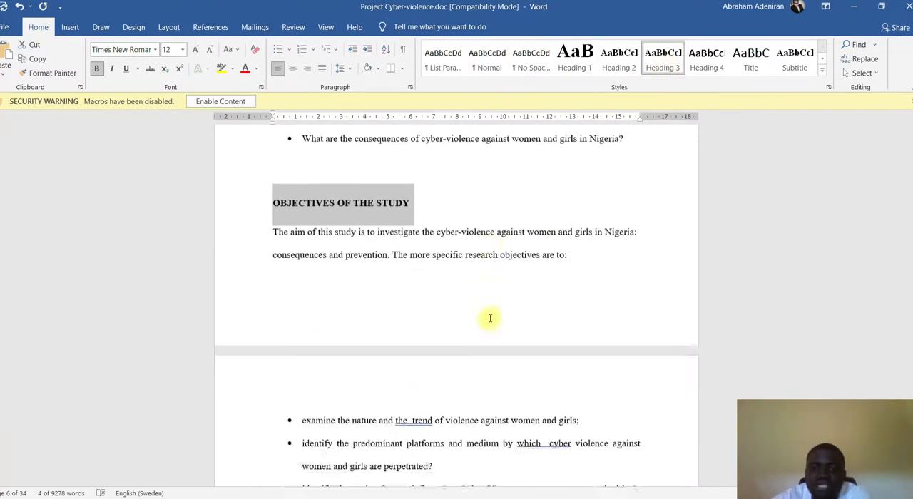
scroll(492, 318, down, 3)
scroll(357, 211, up, 1)
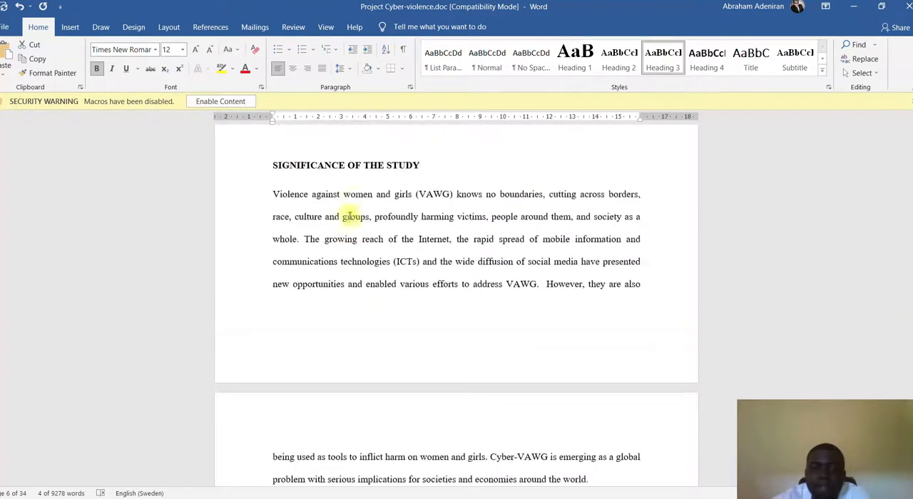
click(366, 169)
triple_click(367, 170)
click(663, 60)
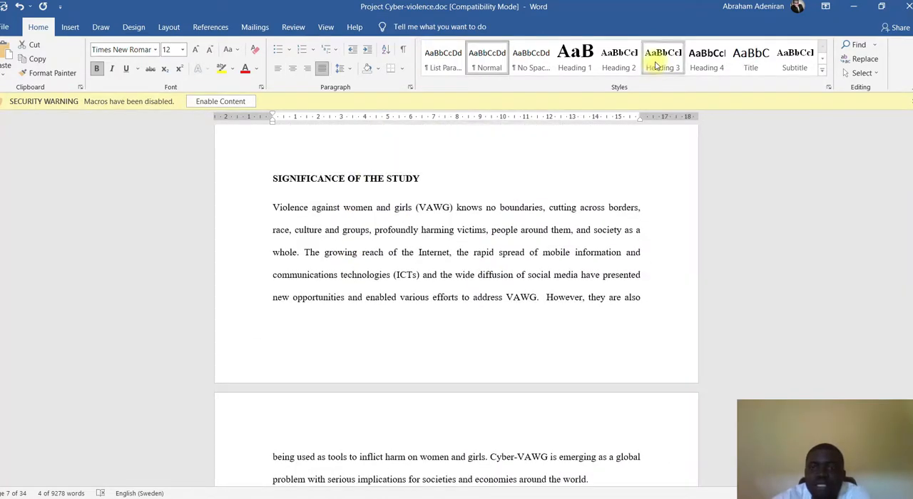
- Apply the Heading 3 style to the "CONCEPTUAL CLARIFICATION AND OPERATIONALIZATION" subheading
scroll(476, 331, down, 3)
scroll(476, 331, down, 3)
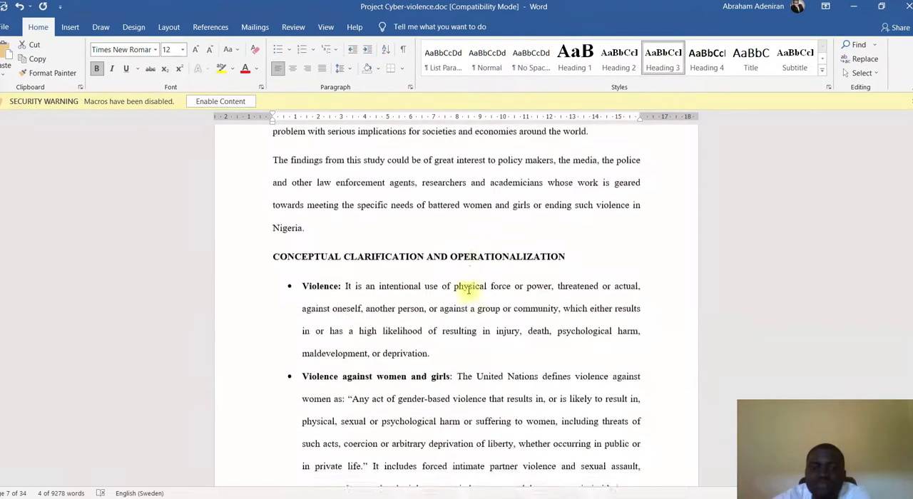
triple_click(464, 253)
click(663, 59)
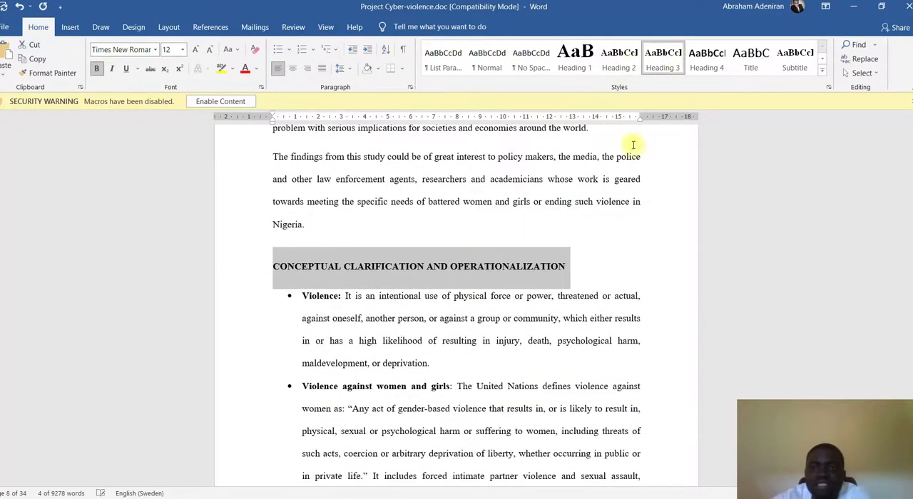
- Insert a page break before the "CHAPTER TWO" title and remove the blank line above it
scroll(632, 204, down, 6)
scroll(576, 254, down, 5)
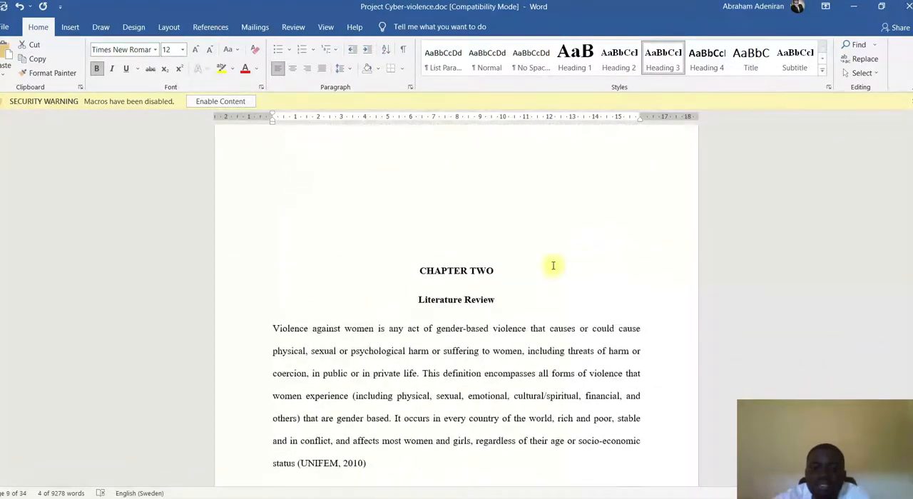
scroll(500, 271, up, 2)
scroll(500, 274, down, 2)
click(457, 273)
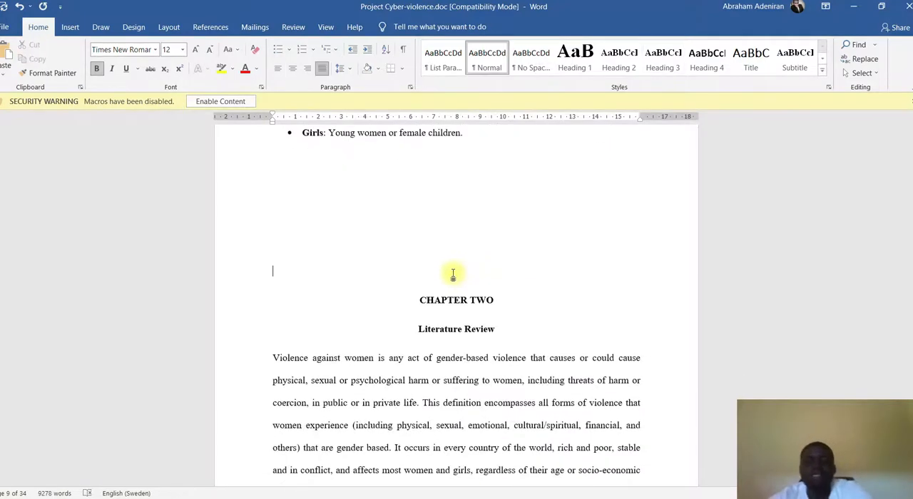
key(ctrl+Return)
scroll(451, 274, down, 5)
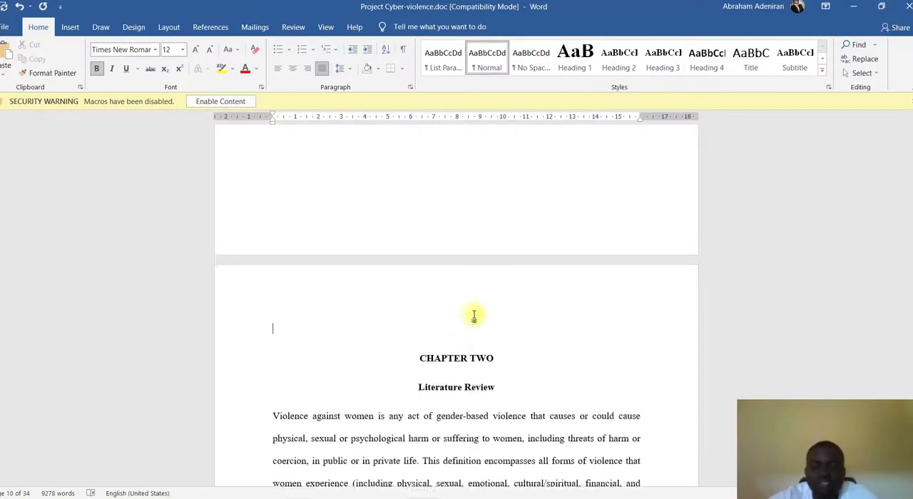
key(Delete)
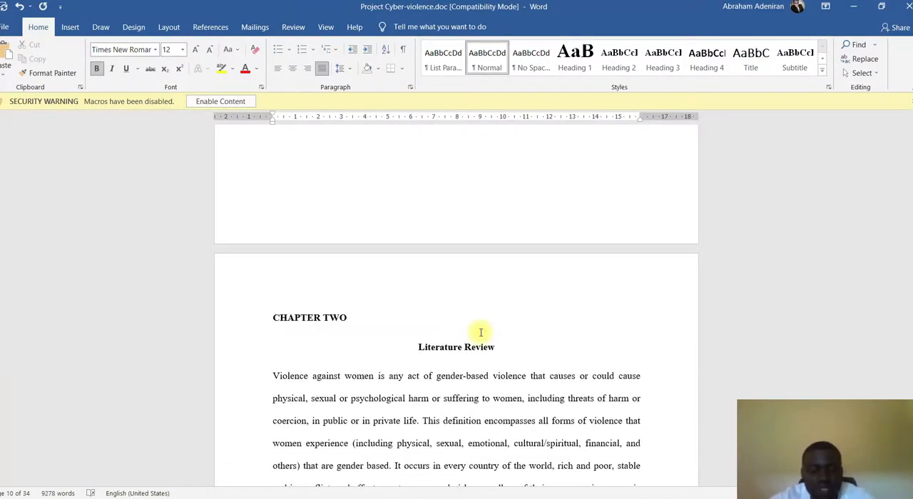
- Undo the blank-line removal above "CHAPTER TWO" and apply the Heading 2 style to that title and the "Literature Review" line
key(ctrl+z)
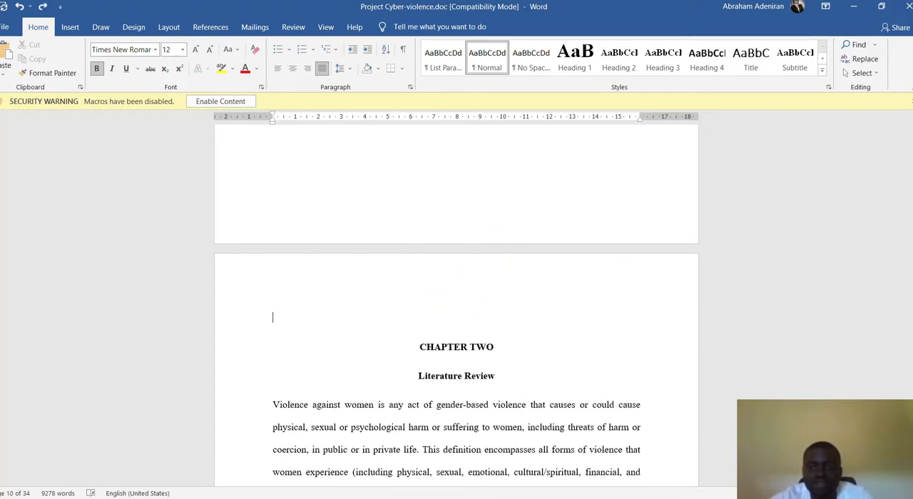
drag(498, 376, 397, 347)
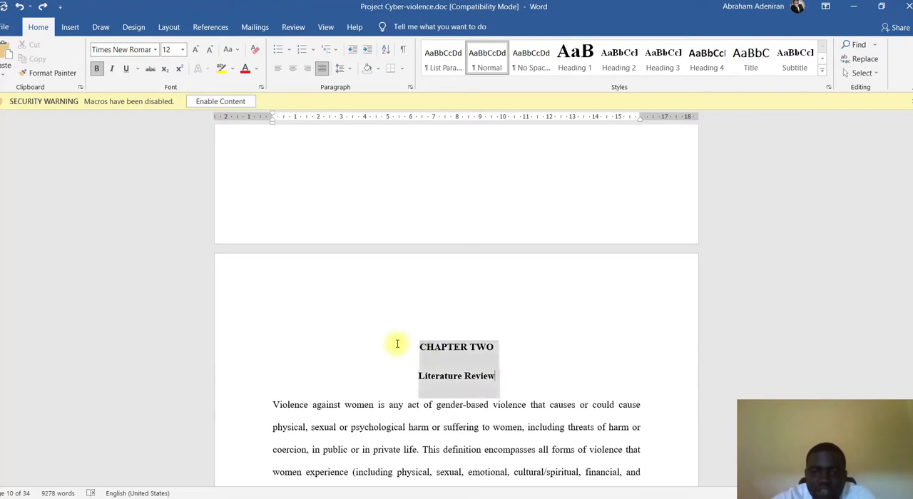
click(611, 65)
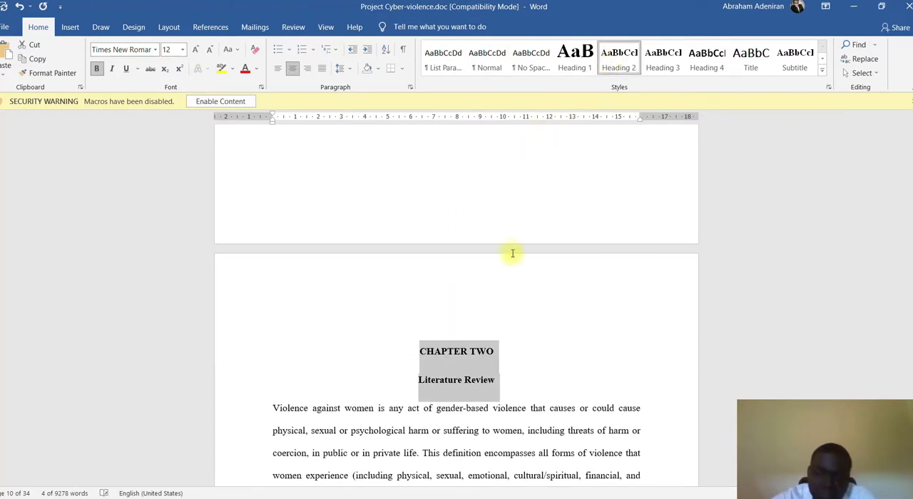
- Insert a page break before the "CHAPTER 1" title to create a blank page at the start of the document
scroll(550, 321, down, 4)
scroll(550, 325, down, 9)
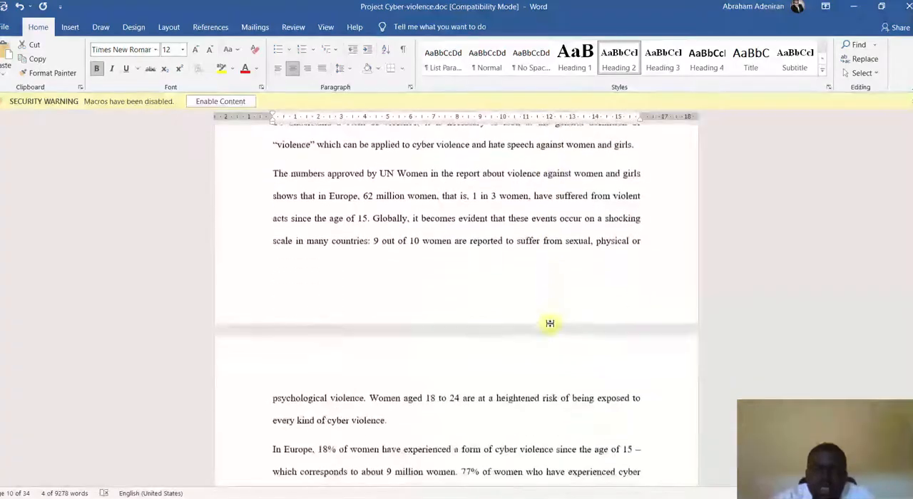
scroll(550, 325, up, 7)
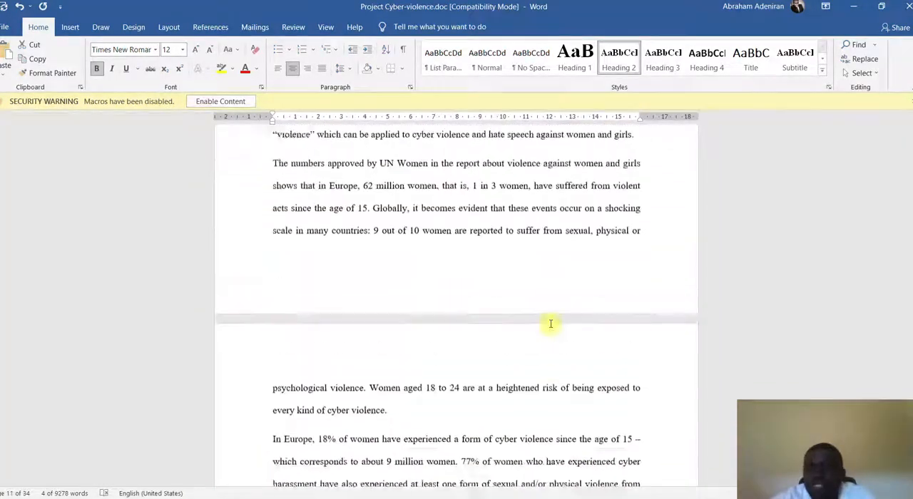
drag(911, 229, 910, 134)
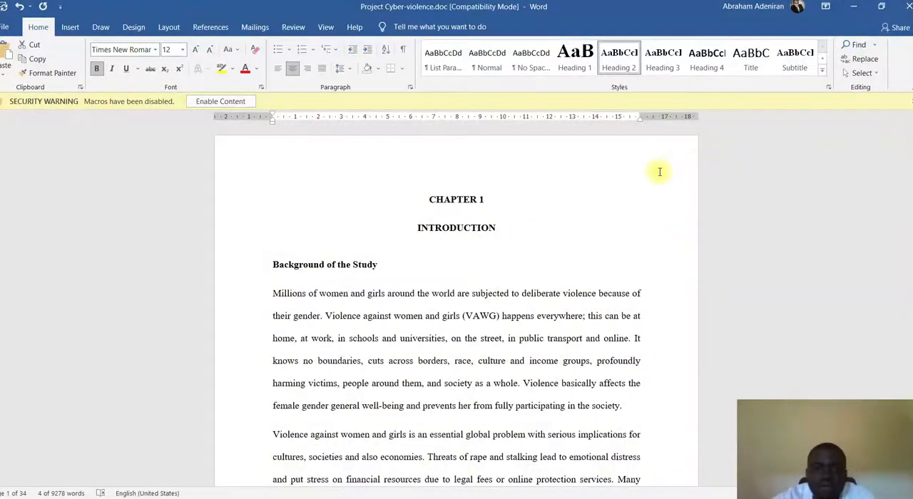
click(429, 199)
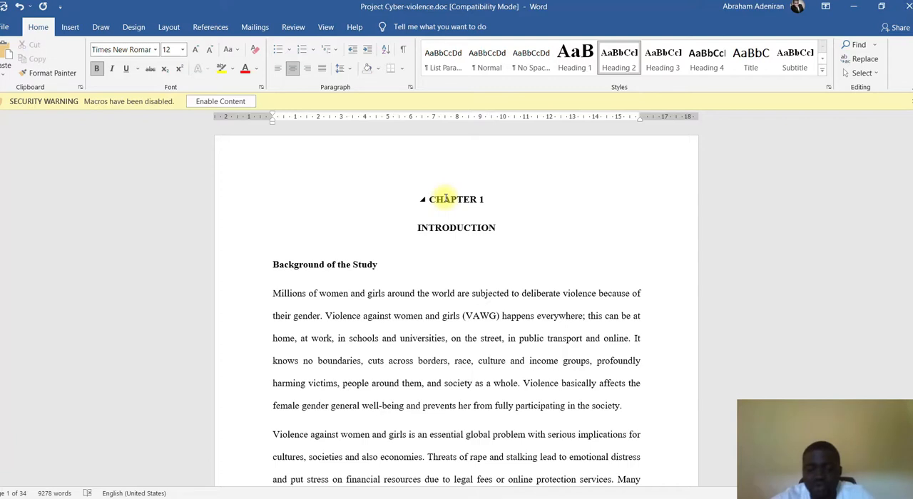
key(ctrl+Return)
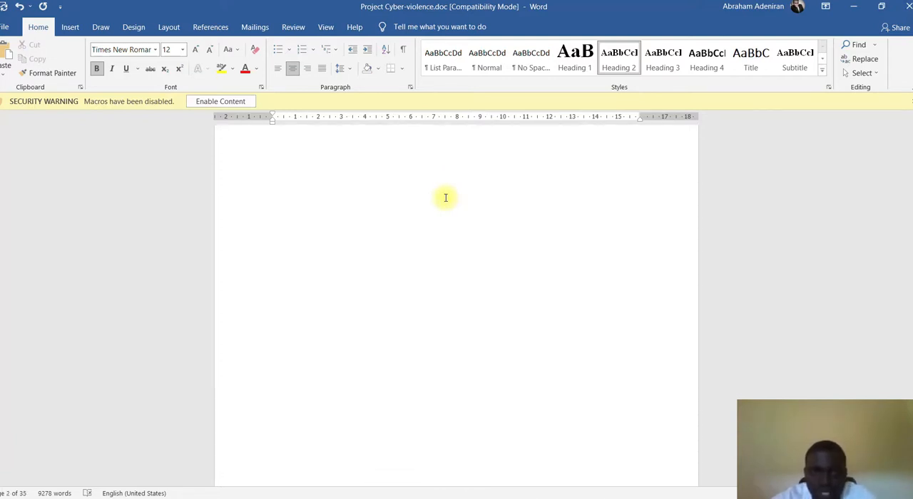
- Insert an Automatic Table 1 table of contents on the blank first page
scroll(444, 198, up, 1)
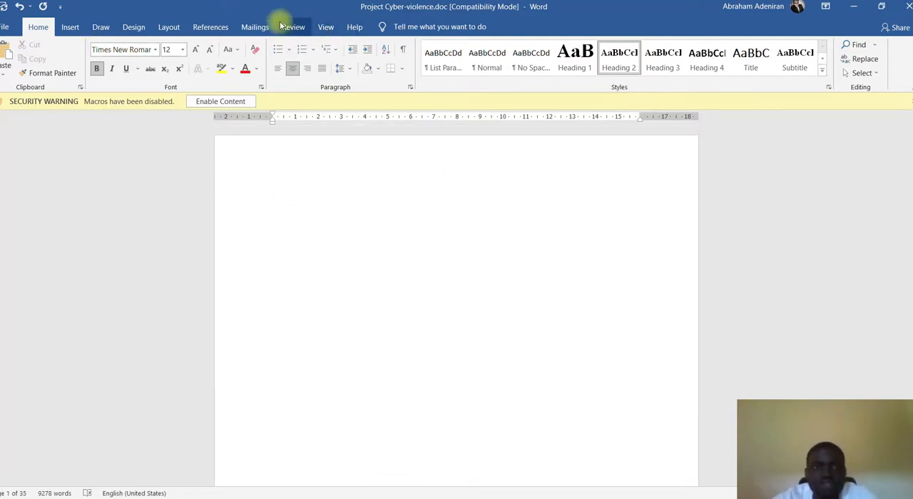
click(211, 27)
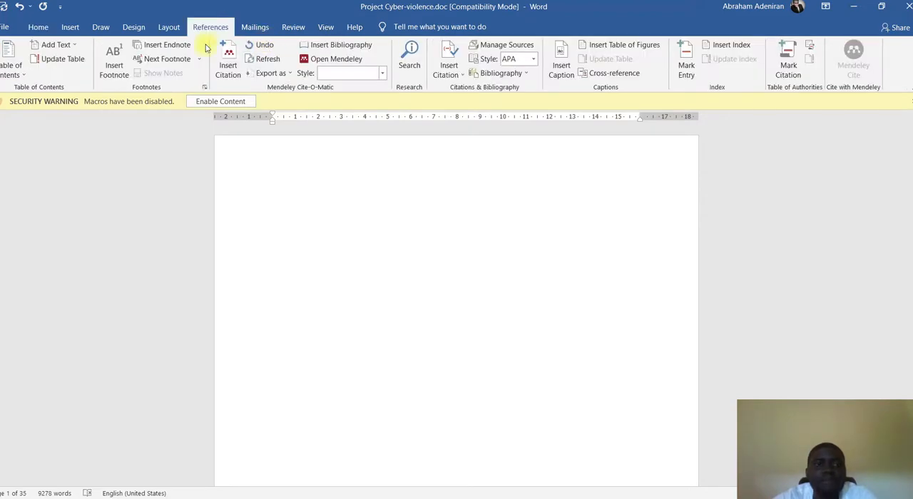
click(19, 76)
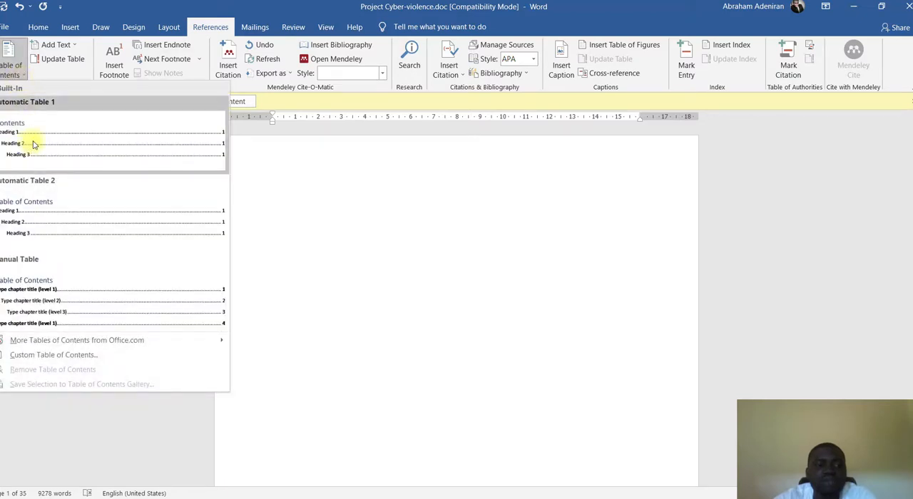
click(32, 145)
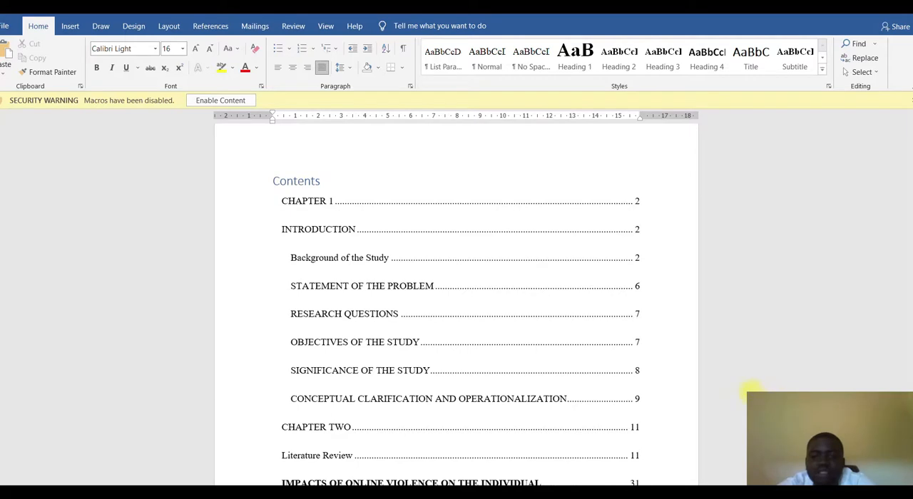
- Review the chapter titles, subheadings and page numbers listed in the table of contents
scroll(581, 369, down, 3)
click(567, 282)
scroll(347, 257, up, 4)
click(343, 237)
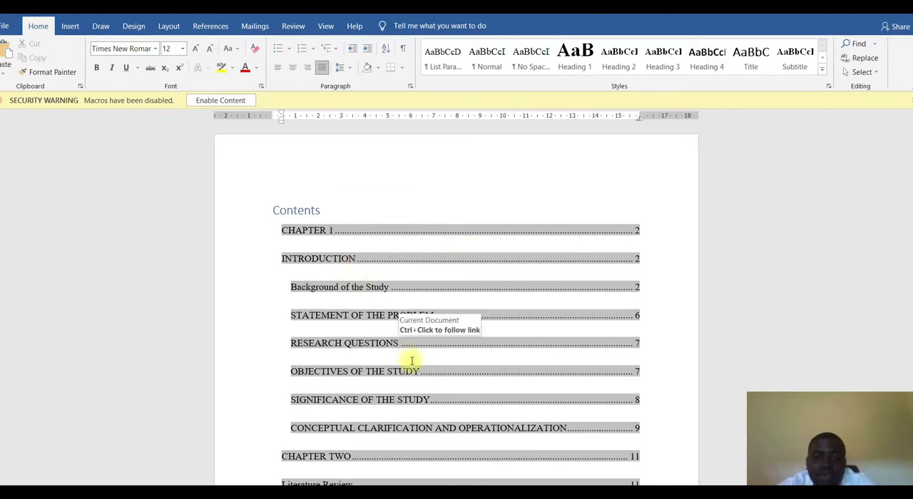
scroll(412, 368, down, 2)
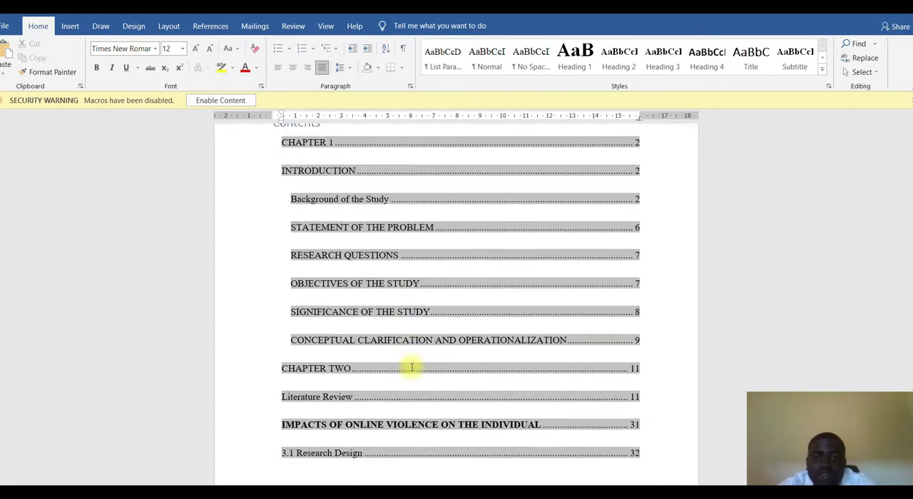
scroll(412, 368, down, 5)
scroll(412, 367, up, 5)
scroll(412, 367, down, 2)
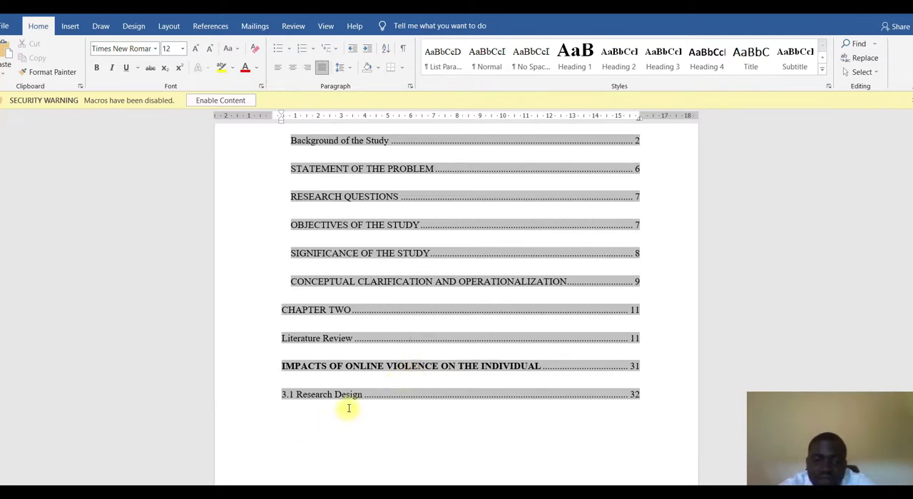
scroll(522, 379, down, 10)
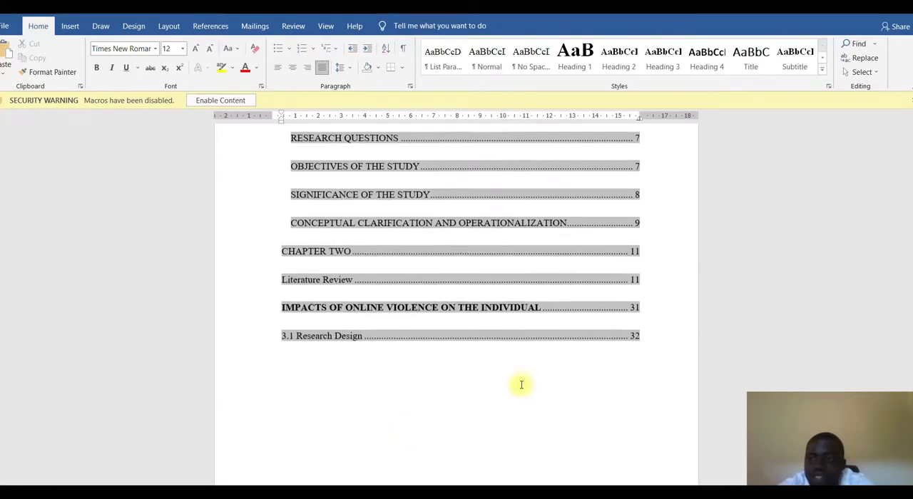
- Apply the Heading 3 style to the "3.3 Sampling Technique and Sample Size" subheading
drag(912, 140, 912, 186)
click(378, 278)
triple_click(379, 280)
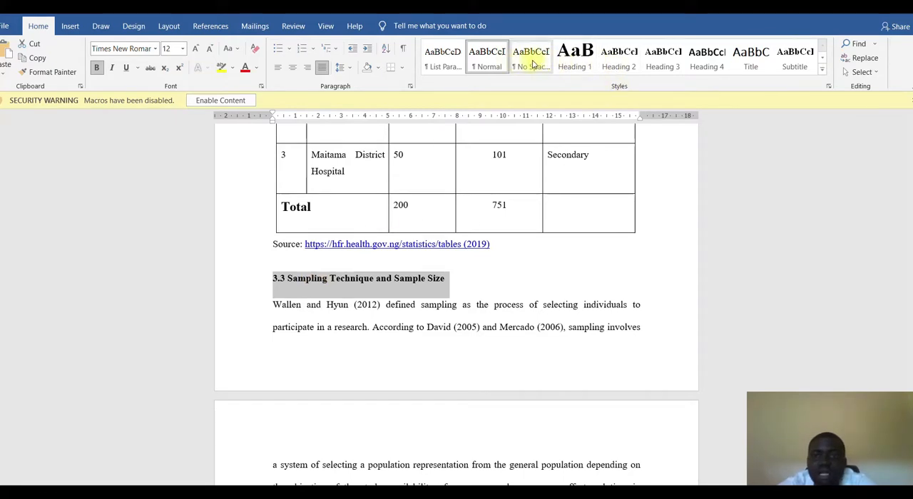
click(662, 63)
- Apply the Heading 3 style to the "3.4 Instrument for Data Collection" subheading
scroll(434, 363, down, 8)
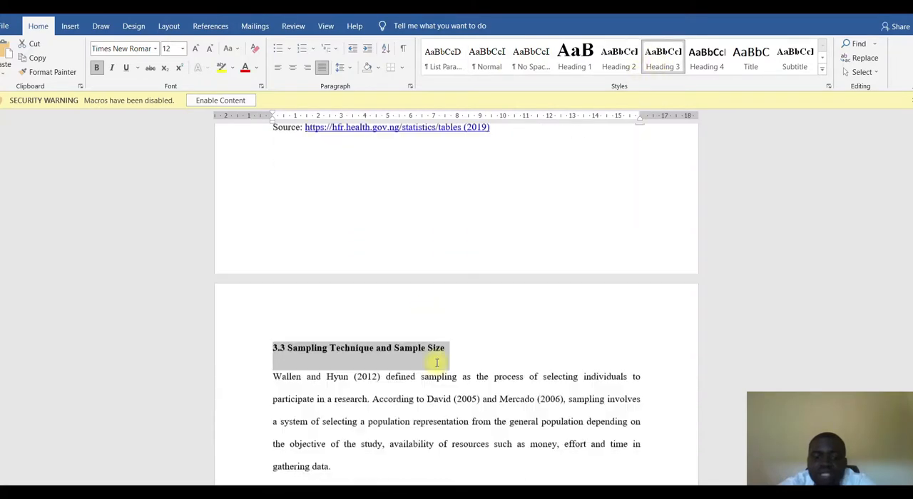
triple_click(391, 169)
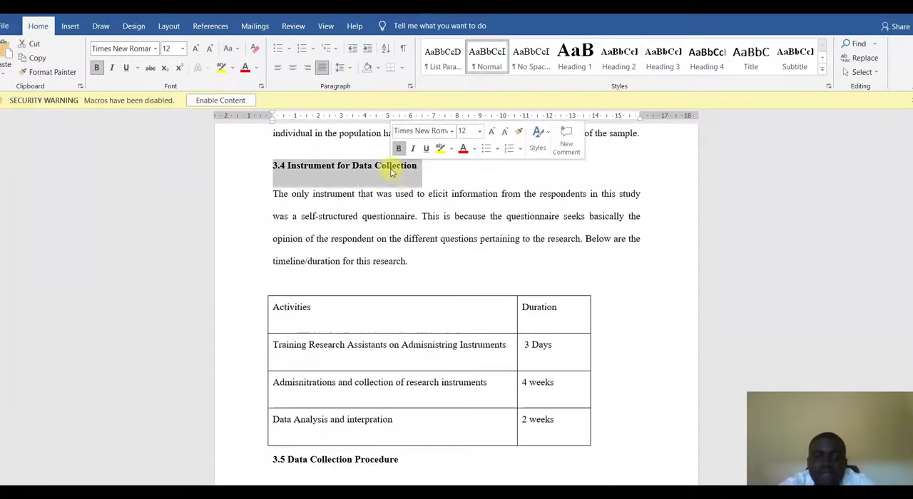
click(657, 60)
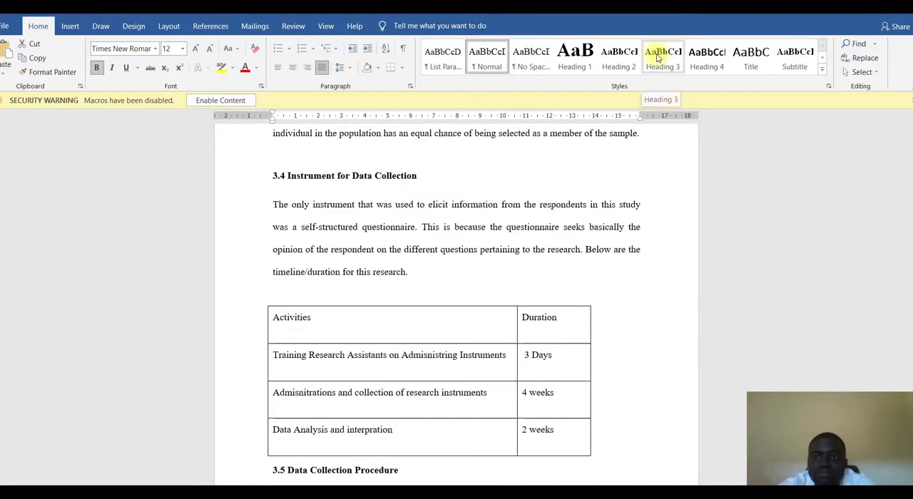
- Apply the Normal style to the two body paragraphs under section 3.3 and the paragraph under section 3.4
scroll(528, 167, down, 4)
scroll(385, 165, up, 3)
scroll(386, 166, up, 1)
click(255, 232)
click(279, 230)
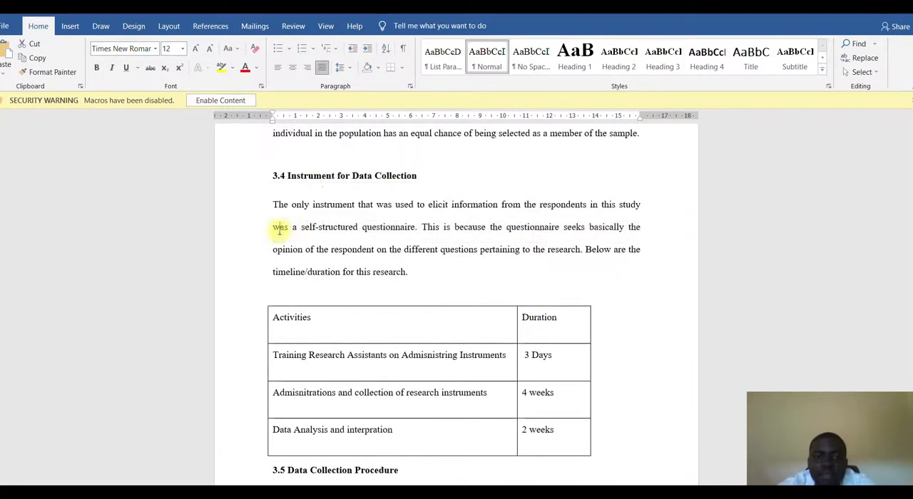
scroll(279, 204, up, 5)
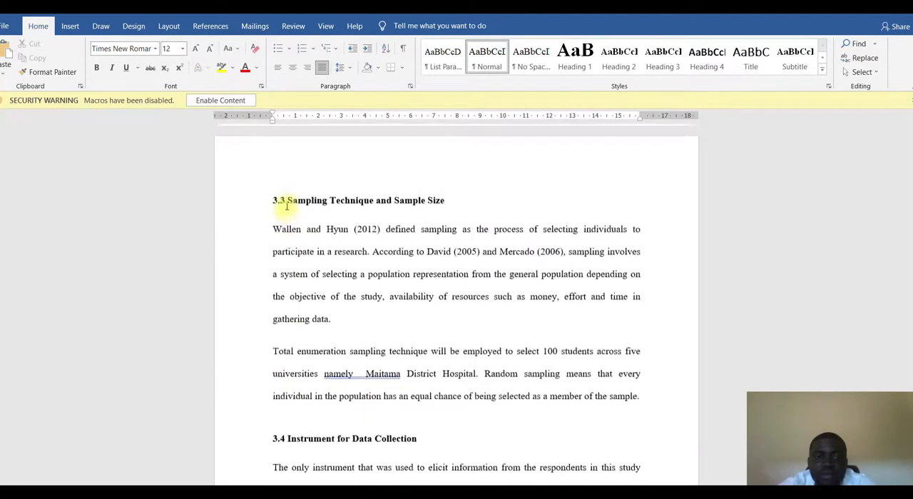
click(488, 67)
click(317, 377)
click(489, 66)
scroll(476, 281, down, 3)
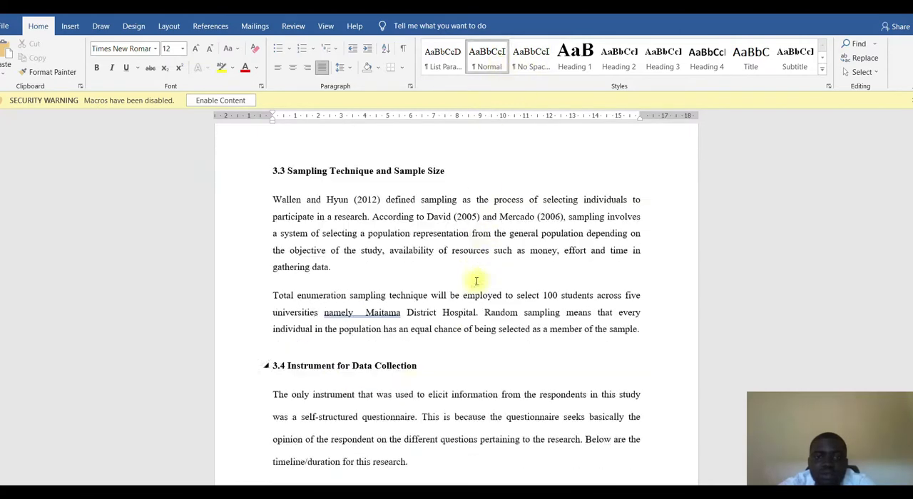
click(486, 65)
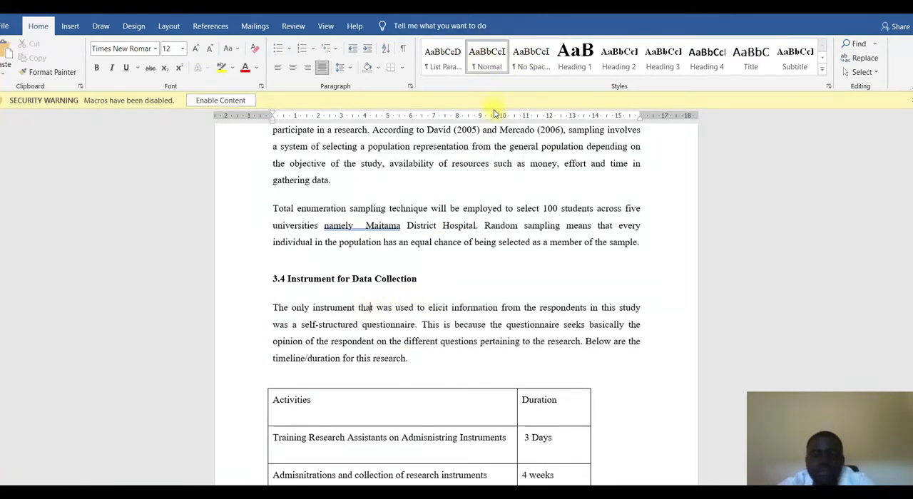
- Update the entire table of contents at the start of the document to include the newly styled headings
scroll(493, 118, up, 3)
scroll(463, 314, down, 15)
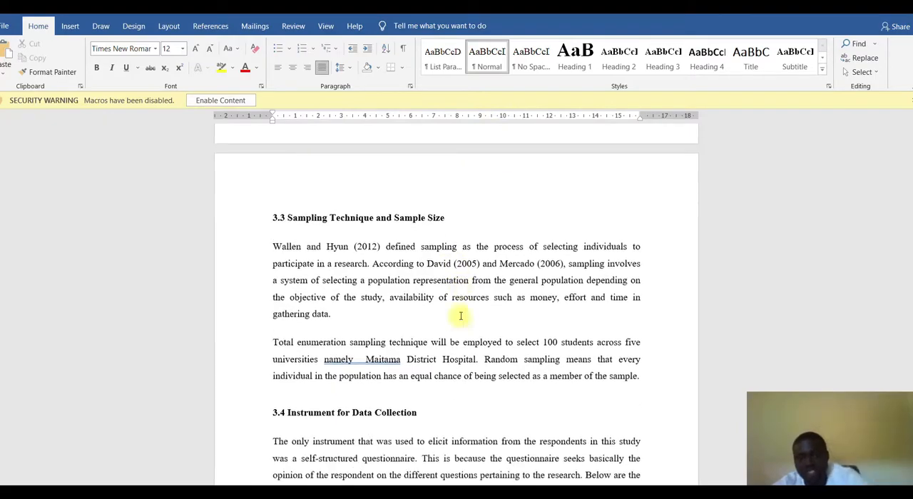
scroll(454, 296, up, 2)
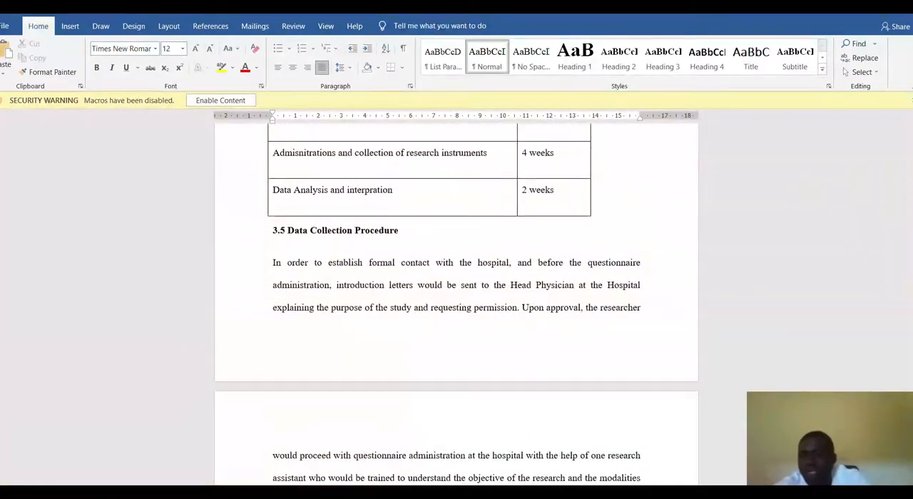
drag(912, 289, 911, 146)
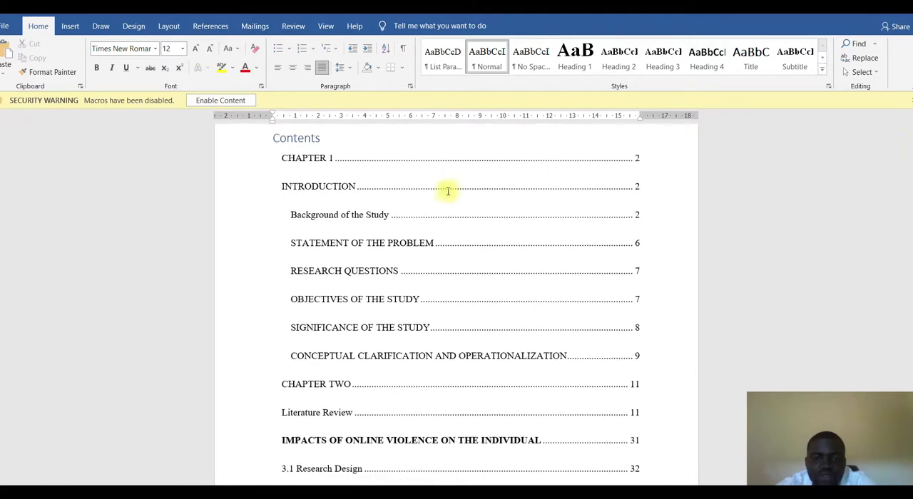
right_click(413, 207)
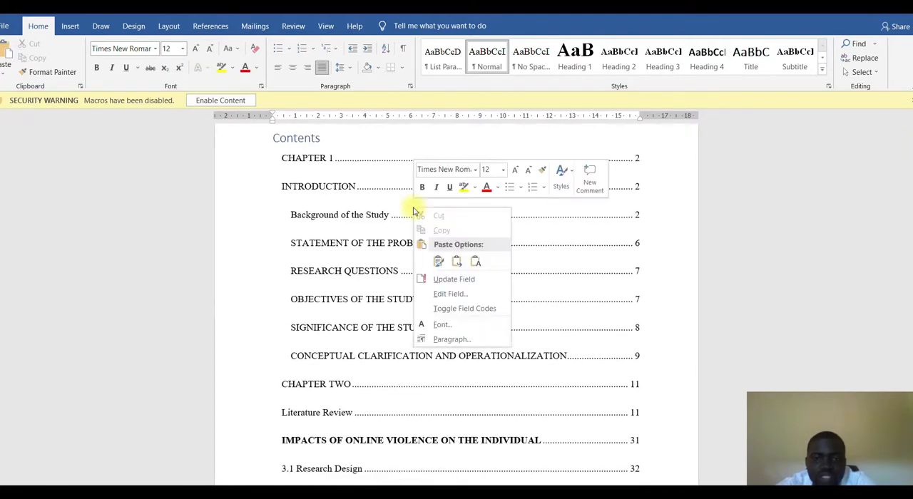
click(440, 279)
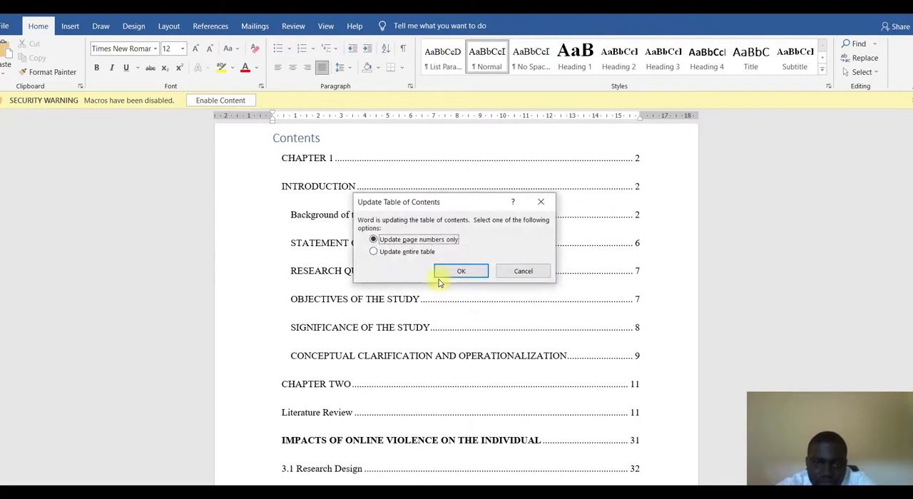
click(394, 254)
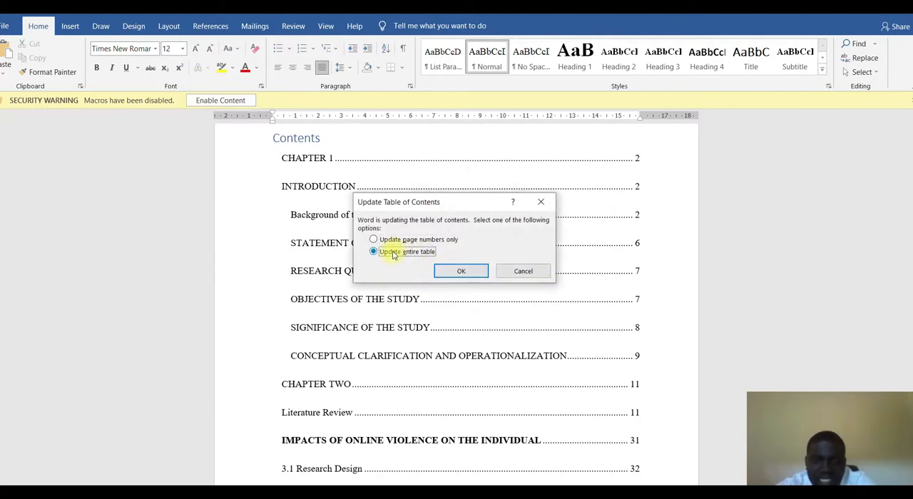
click(459, 270)
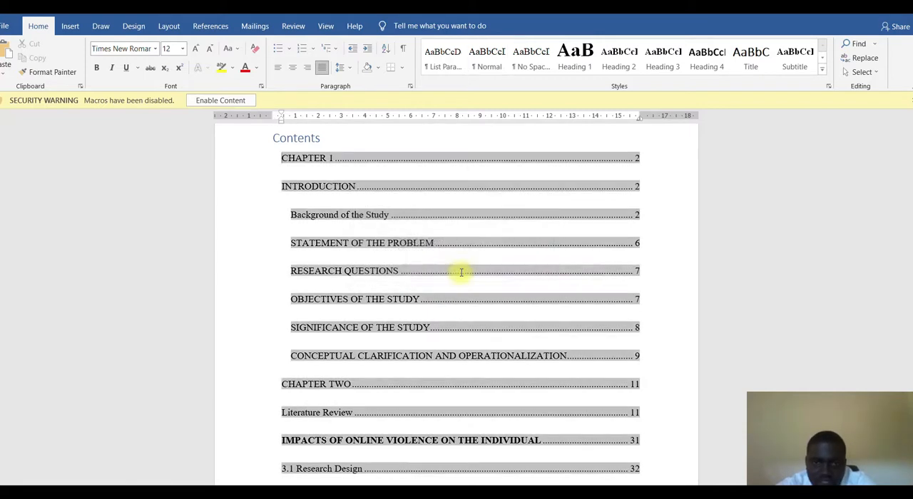
- Review the updated table of contents, checking the section 3 entries and their page numbers
scroll(461, 274, down, 3)
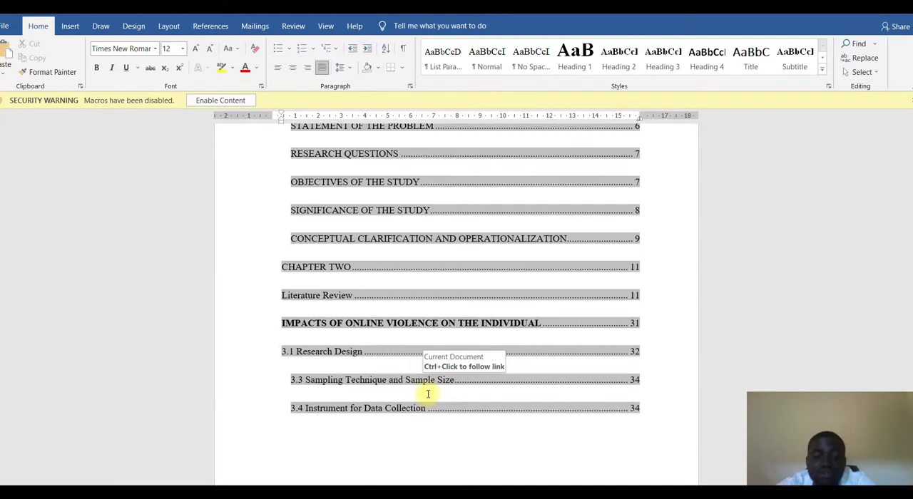
scroll(428, 394, down, 2)
scroll(408, 350, down, 1)
scroll(407, 350, up, 3)
scroll(408, 353, down, 2)
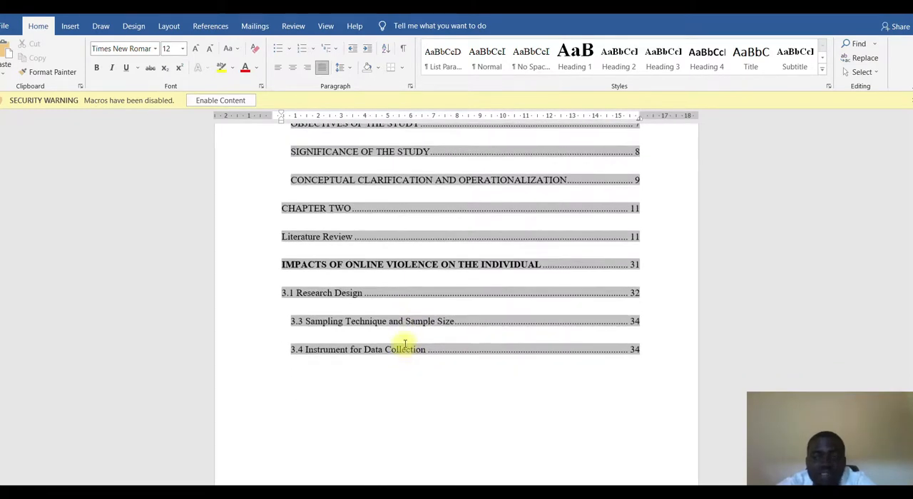
scroll(474, 284, up, 8)
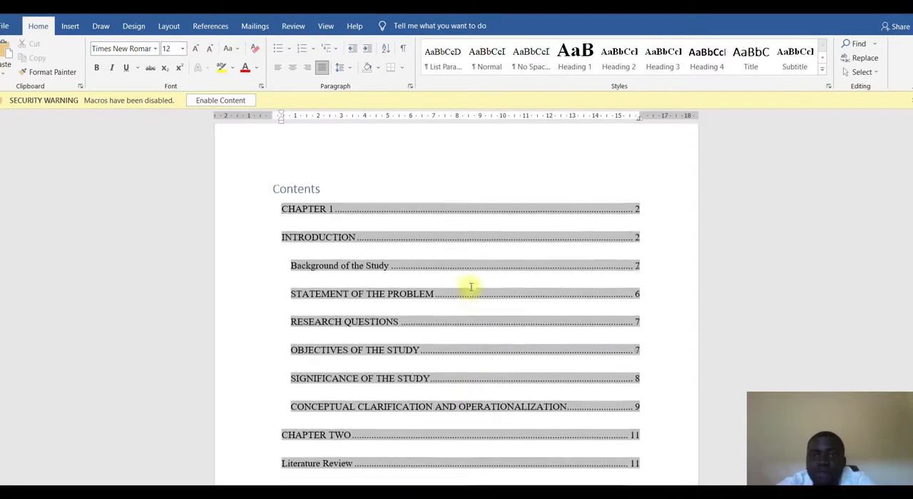
scroll(471, 287, up, 1)
scroll(471, 287, down, 3)
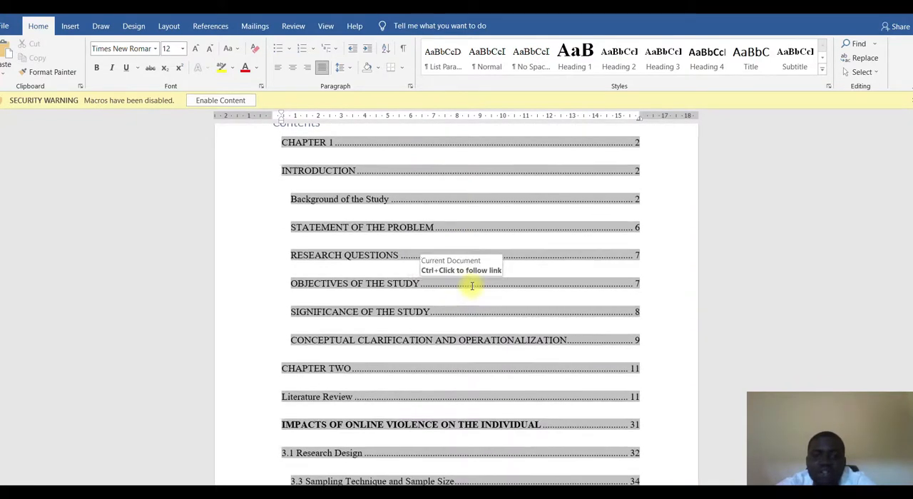
- Delete the table of contents entries from INTRODUCTION through CONCEPTUAL CLARIFICATION AND OPERATIONALIZATION
click(520, 293)
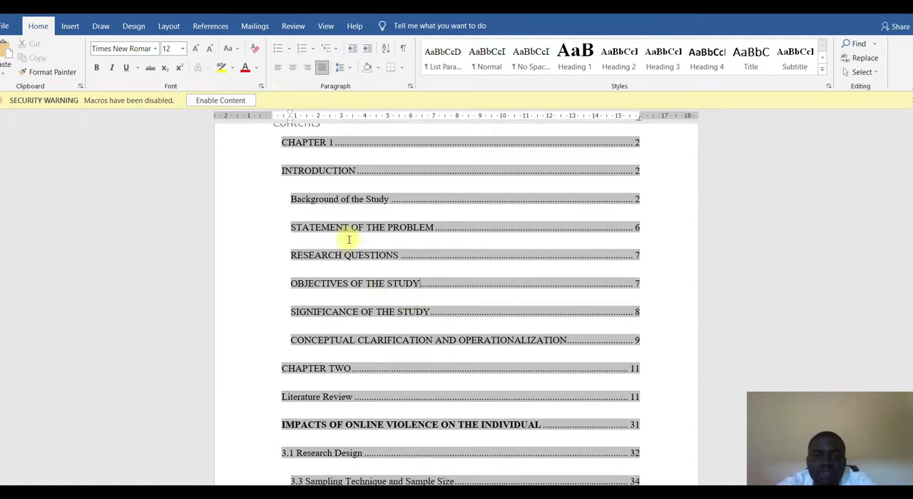
scroll(348, 240, up, 3)
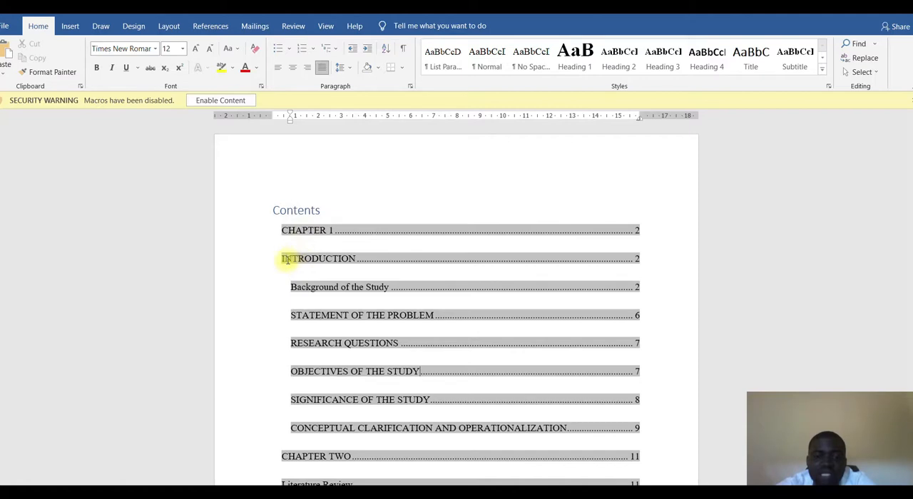
drag(279, 259, 547, 428)
key(Delete)
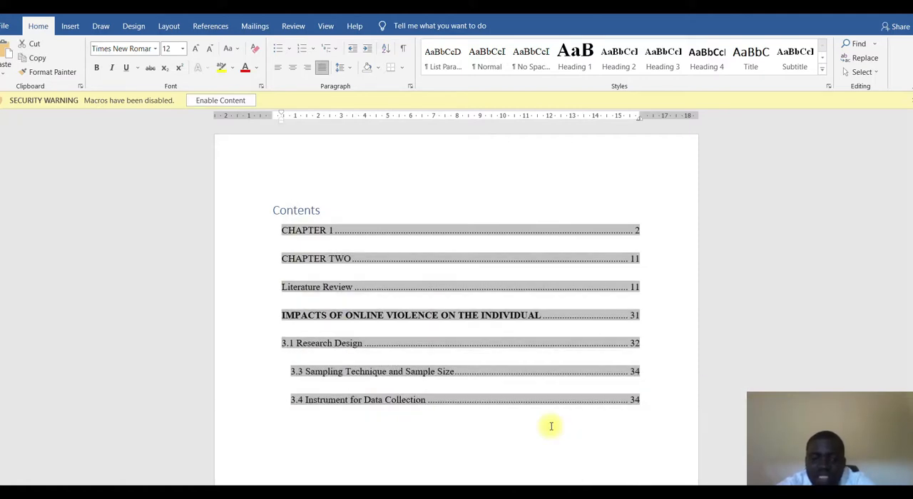
- Delete the table of contents entries from Literature Review through "3.4 Instrument for Data Collection", below CHAPTER TWO
click(284, 286)
drag(291, 289, 625, 405)
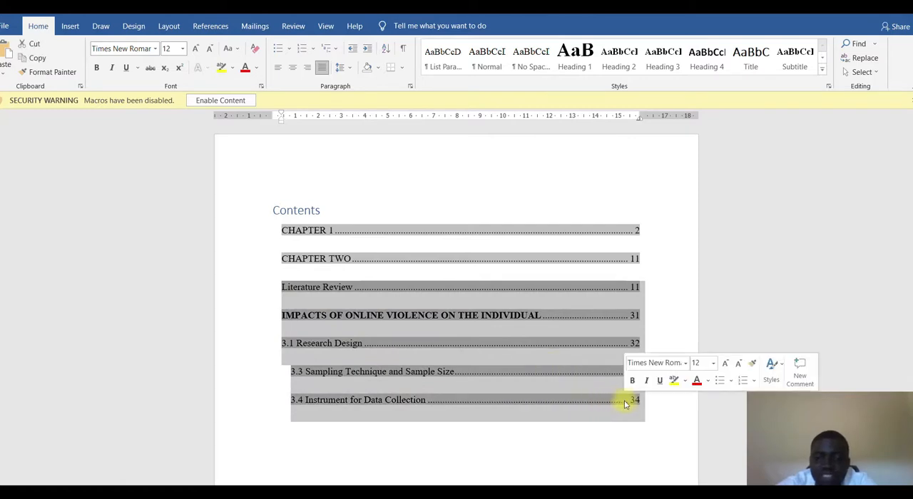
key(Delete)
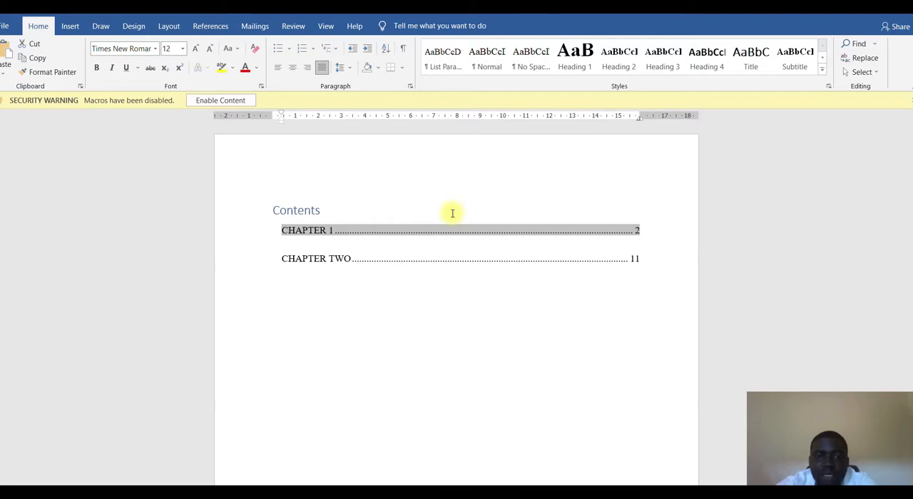
click(434, 248)
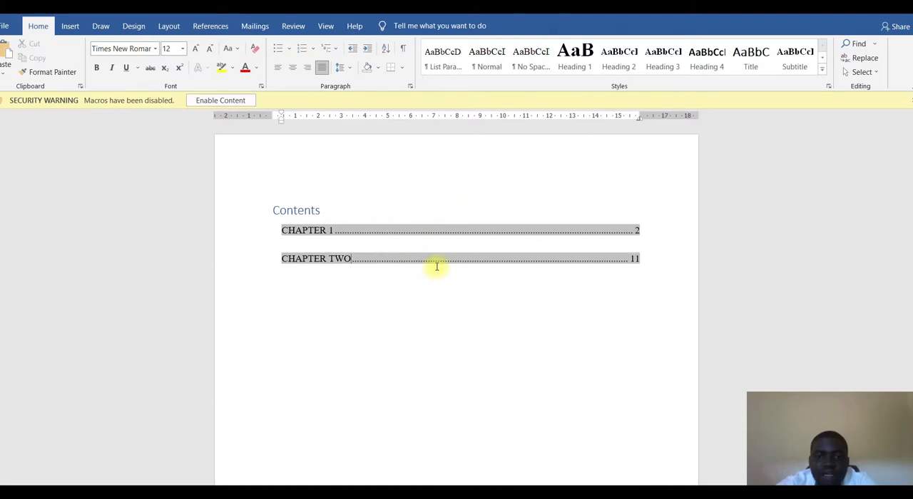
- Insert a page break before the CHAPTER 1 heading to push the chapter onto the following page
scroll(461, 287, down, 15)
scroll(462, 289, down, 10)
scroll(457, 285, up, 4)
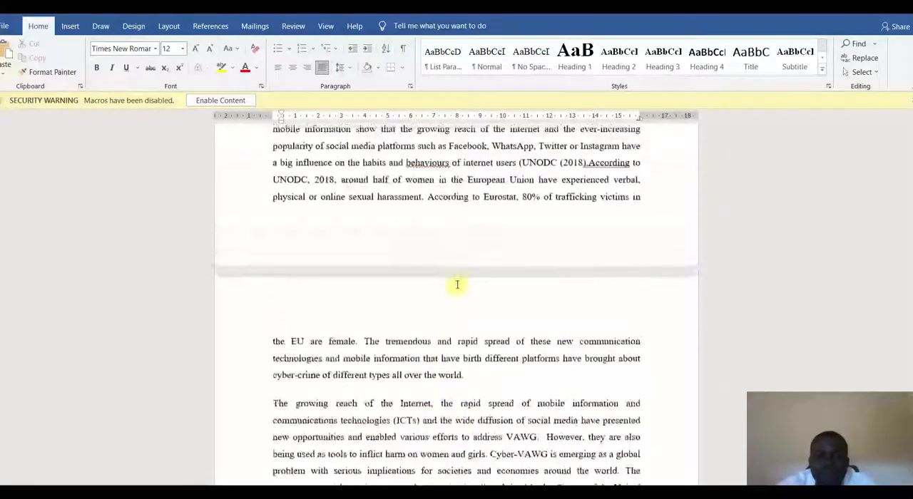
scroll(458, 285, up, 3)
scroll(461, 221, up, 20)
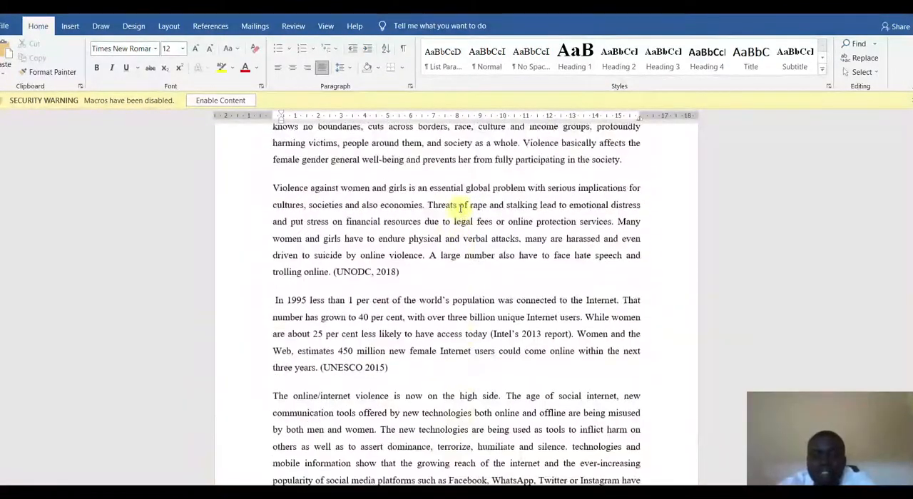
scroll(459, 210, down, 12)
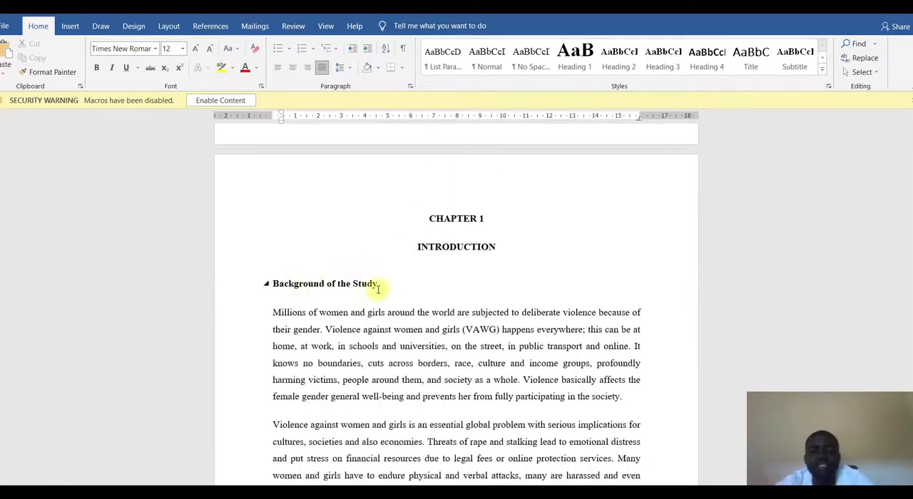
click(421, 217)
scroll(421, 218, down, 15)
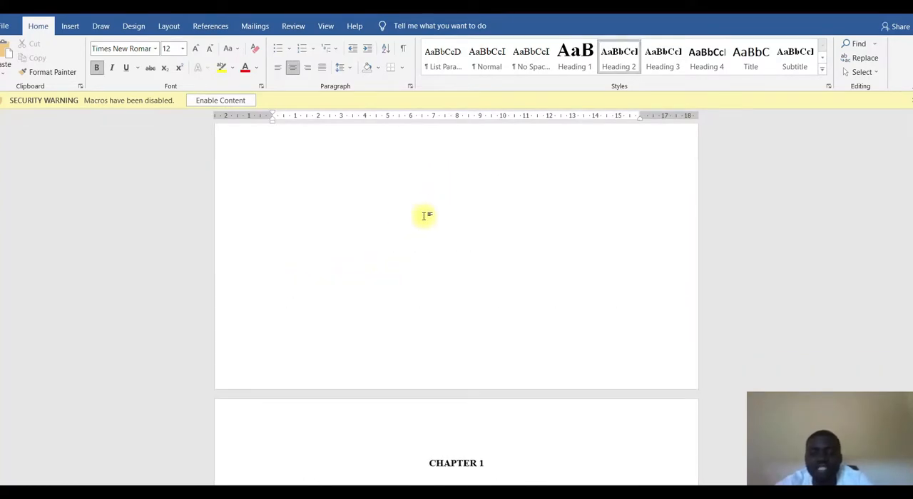
- Update the table of contents at the start of the document using the page numbers only option
scroll(510, 230, down, 4)
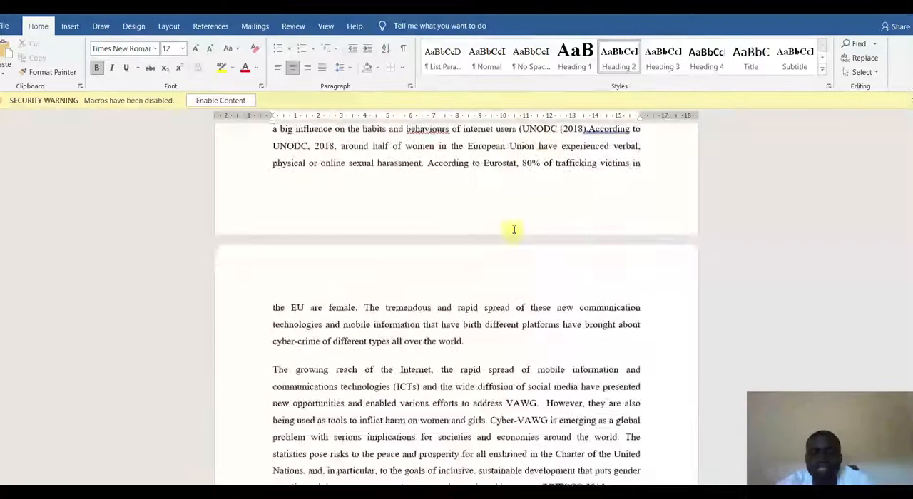
scroll(460, 221, up, 3)
scroll(449, 211, up, 15)
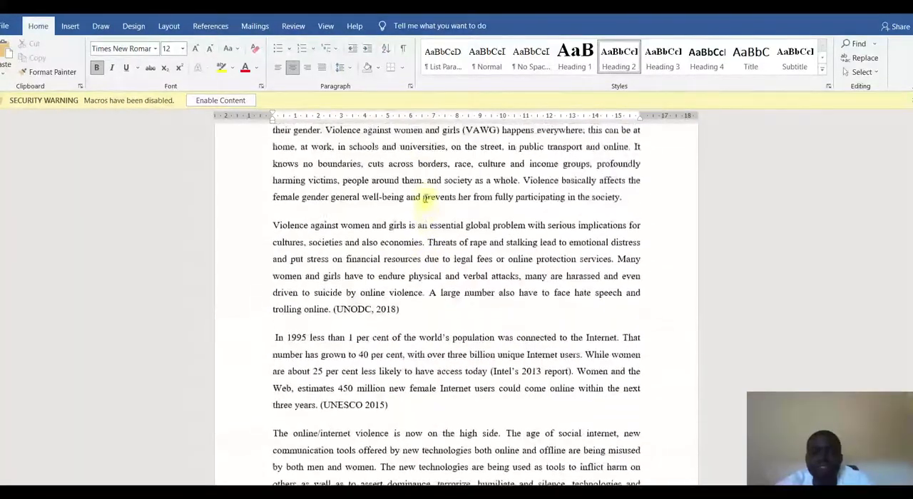
scroll(445, 182, up, 5)
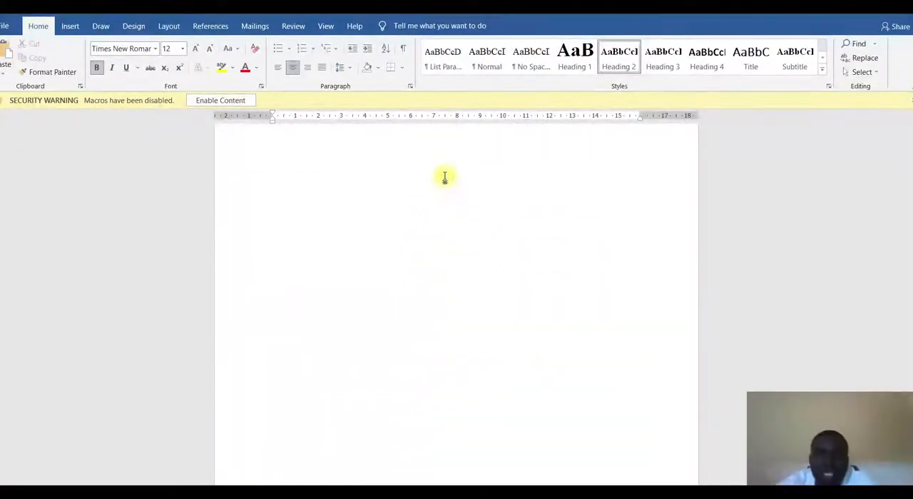
scroll(456, 182, up, 5)
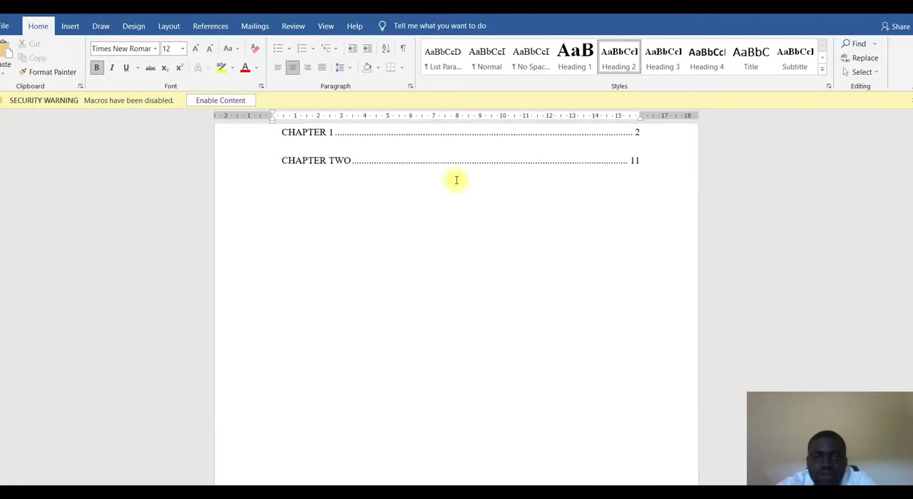
right_click(417, 232)
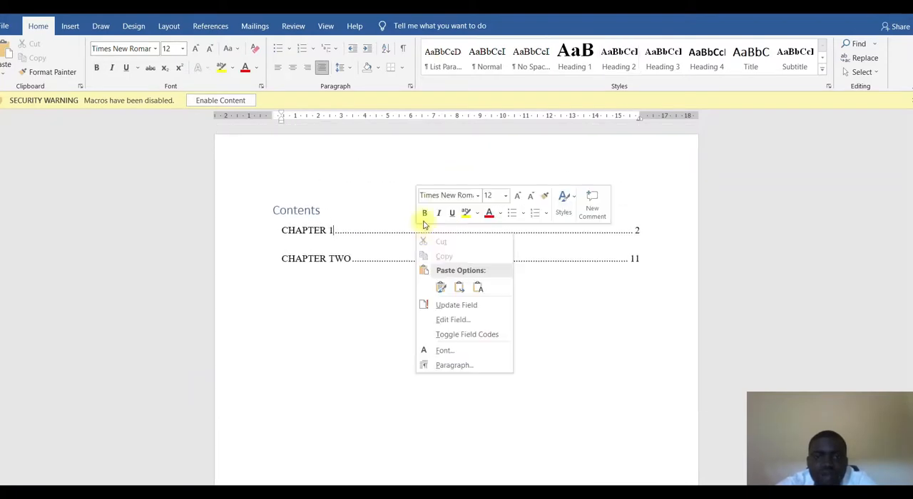
click(434, 304)
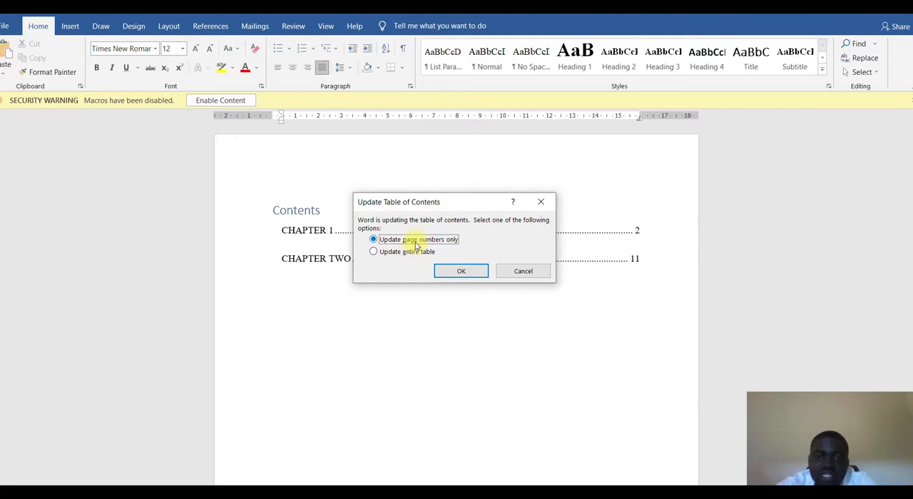
click(460, 272)
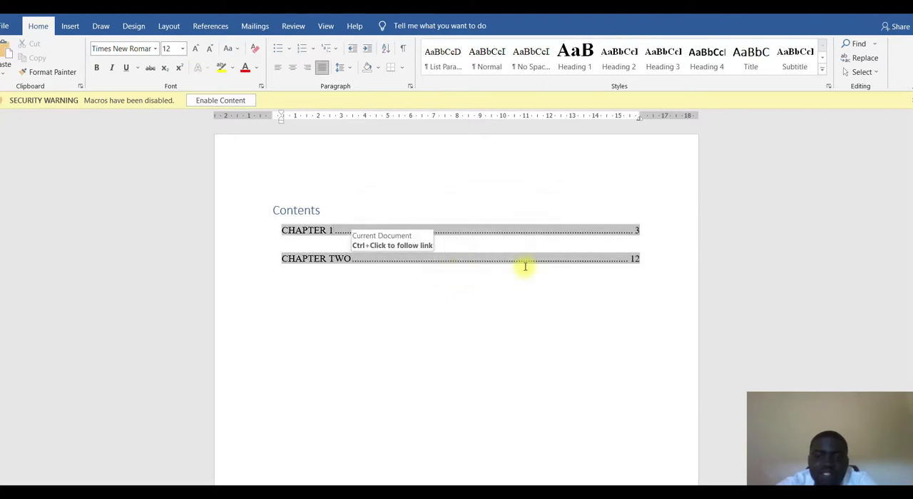
- Update the entire table of contents to rebuild all heading entries, and review the listed headings and page numbers
right_click(456, 236)
click(493, 307)
click(421, 255)
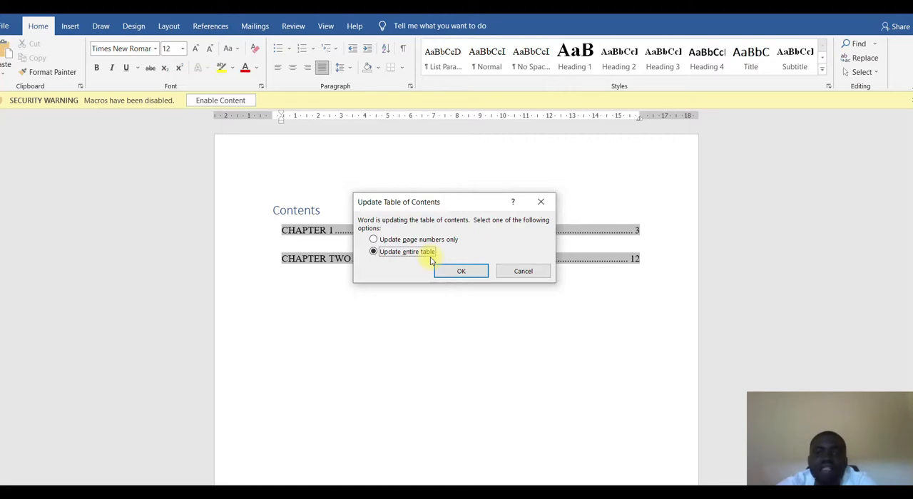
click(449, 274)
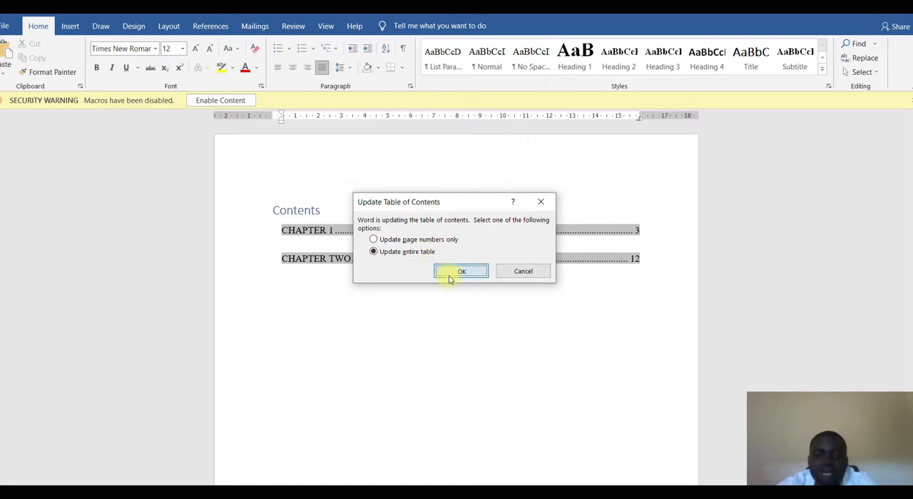
scroll(448, 288, down, 4)
scroll(447, 288, down, 3)
scroll(444, 288, up, 5)
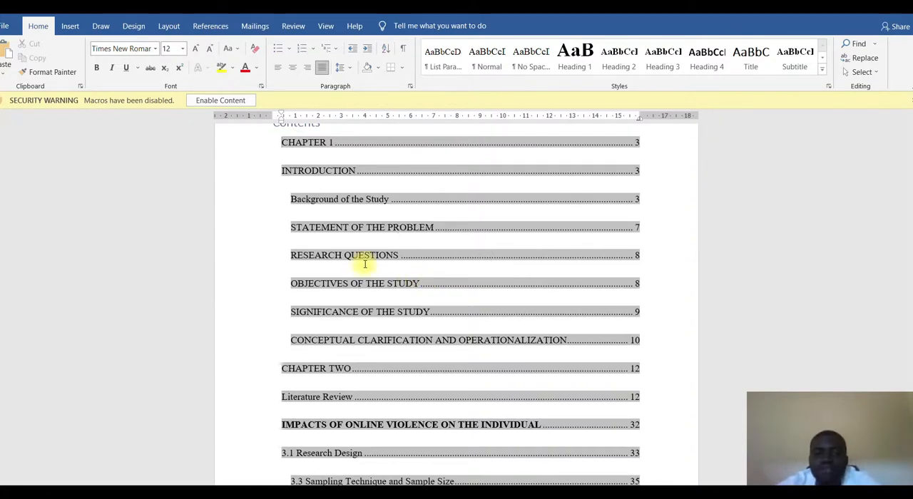
scroll(365, 264, up, 3)
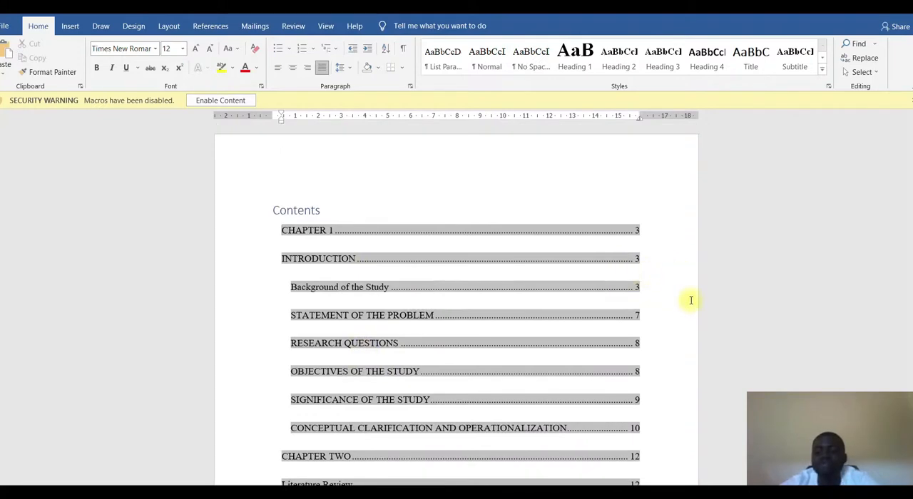